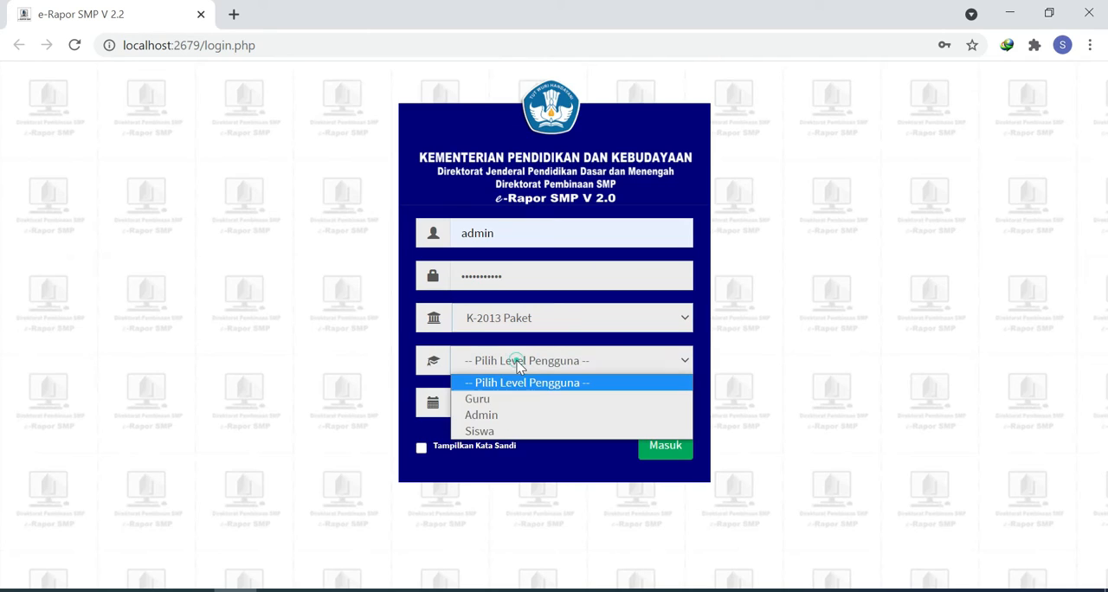
Step: Set the user level to Admin, log in, and dismiss the application information dialog
click(500, 418)
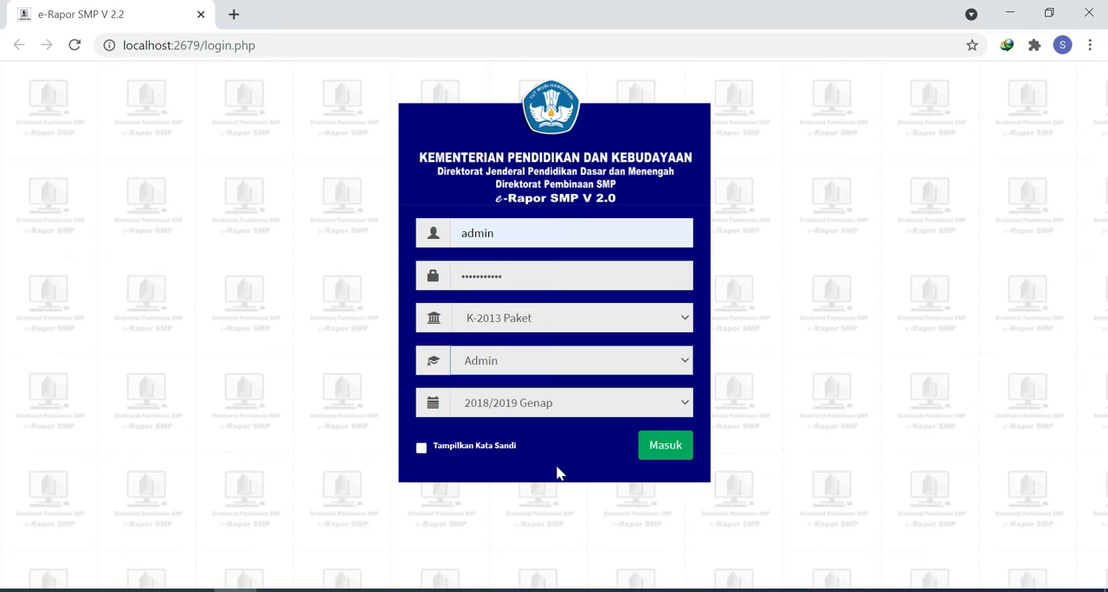
click(676, 451)
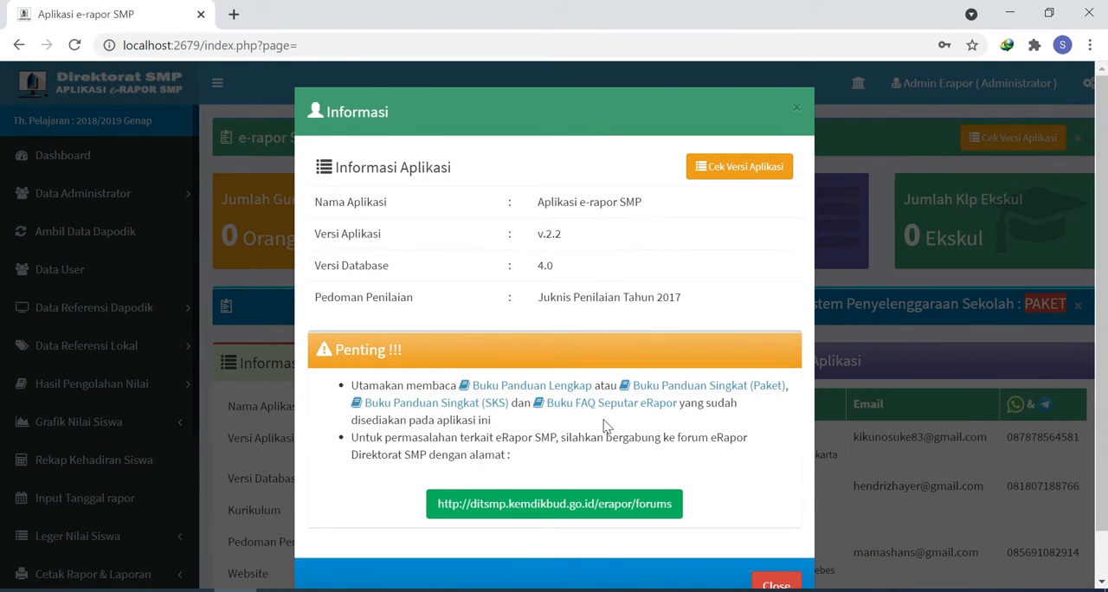
click(773, 585)
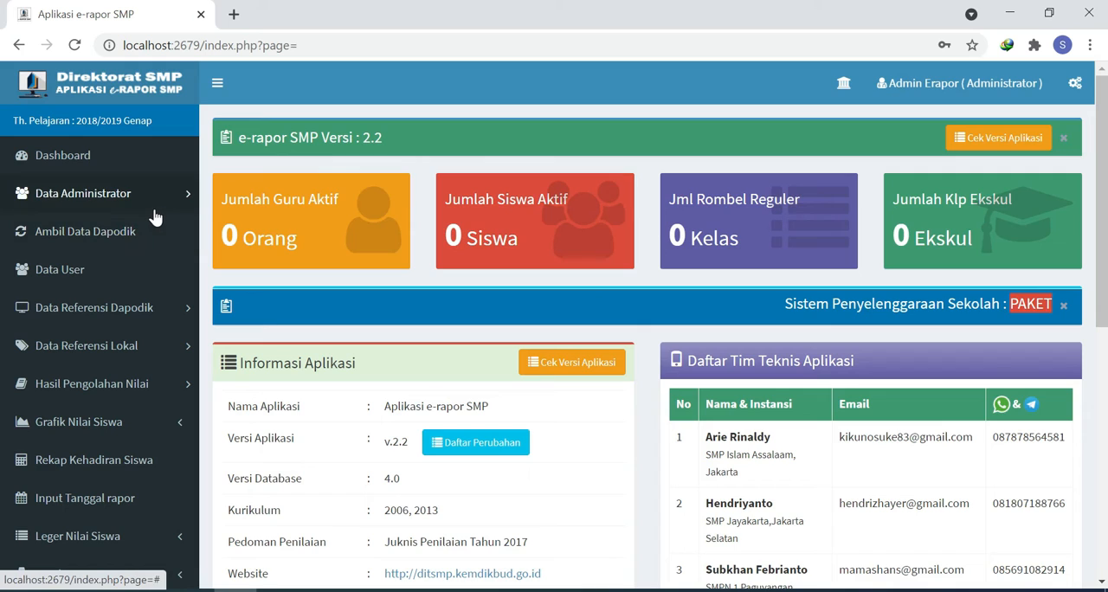
Step: Edit the current administrator account, enter a new password in Password Baru, and save the change
click(106, 206)
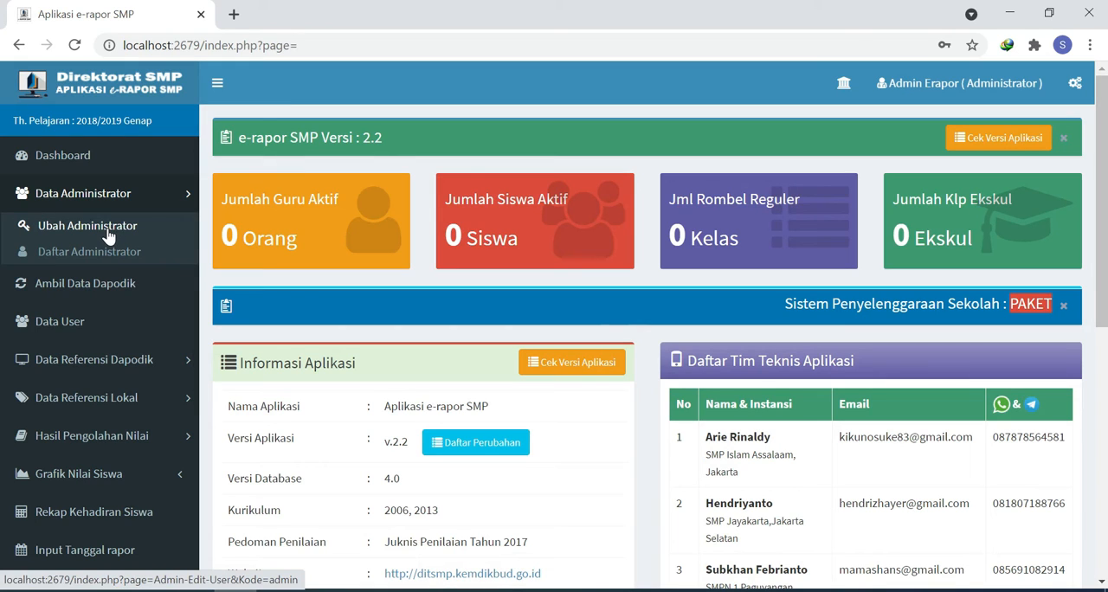
click(107, 229)
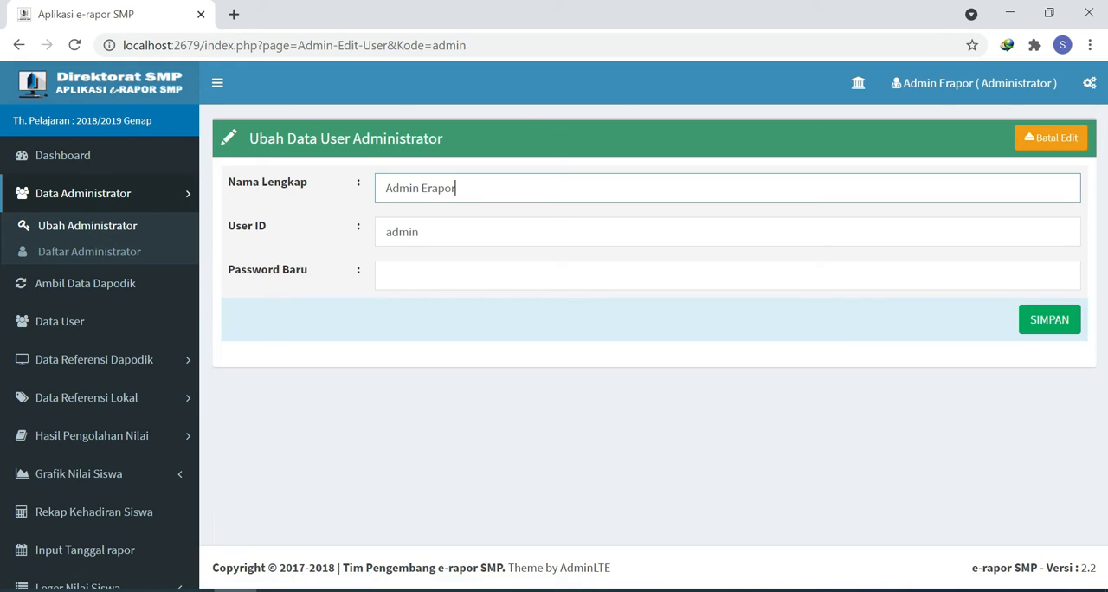
click(442, 273)
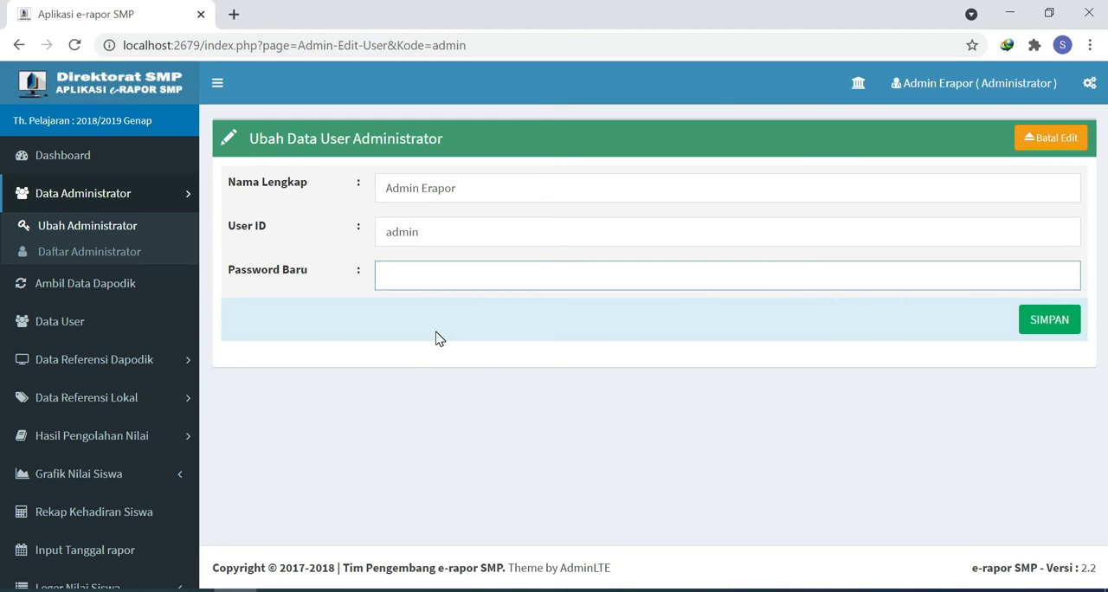
text(1234567890)
click(1051, 326)
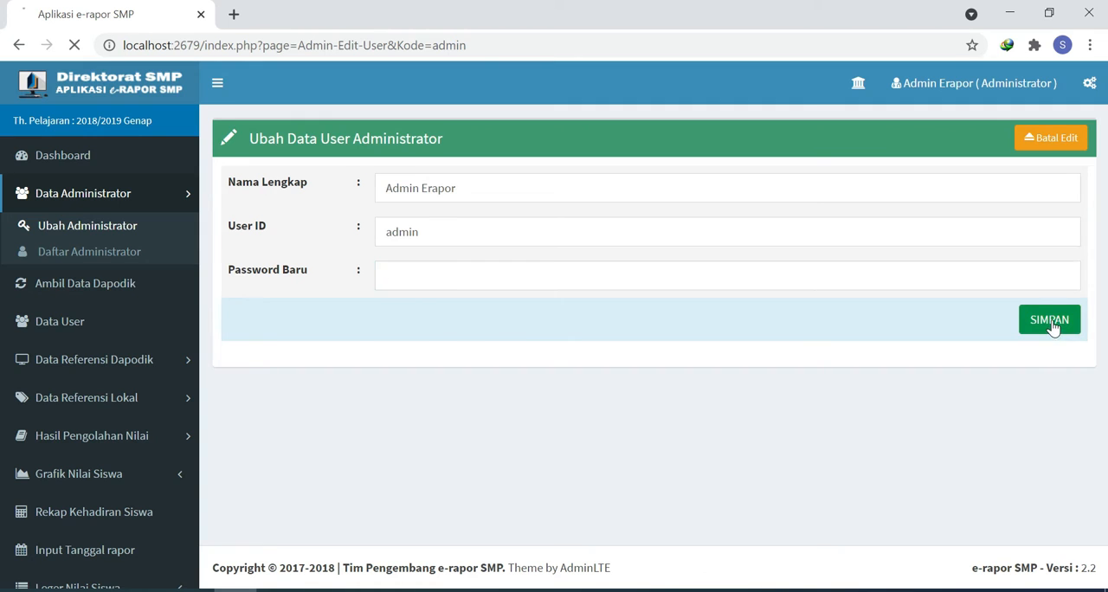
click(722, 163)
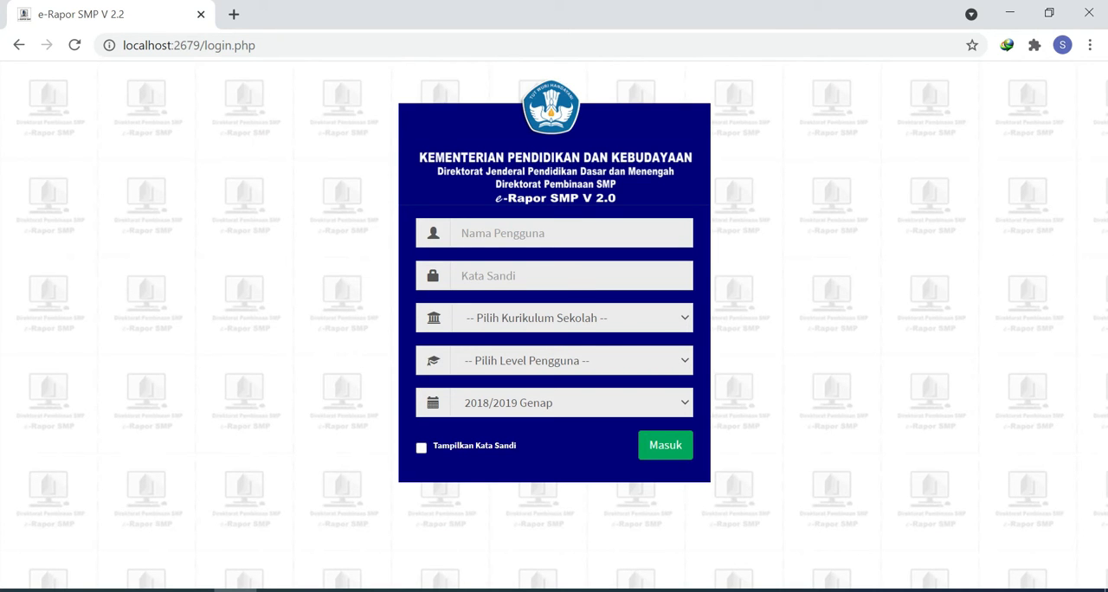
Step: Log in again as admin with the new password, curriculum K-2013 Paket and level Admin, and dismiss the information dialog
click(511, 233)
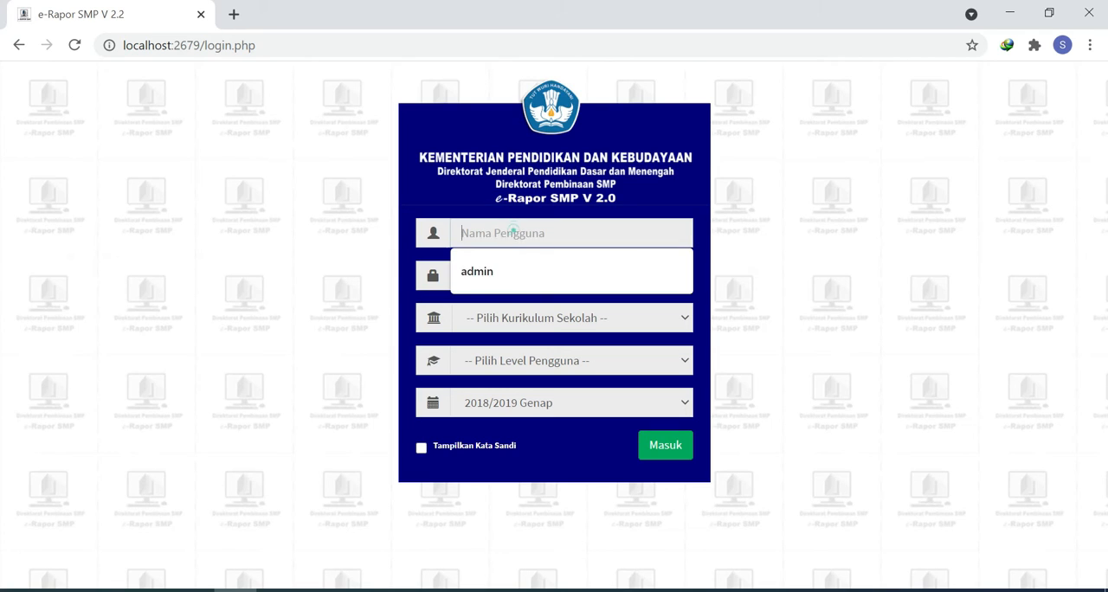
click(510, 275)
text(•••••••)
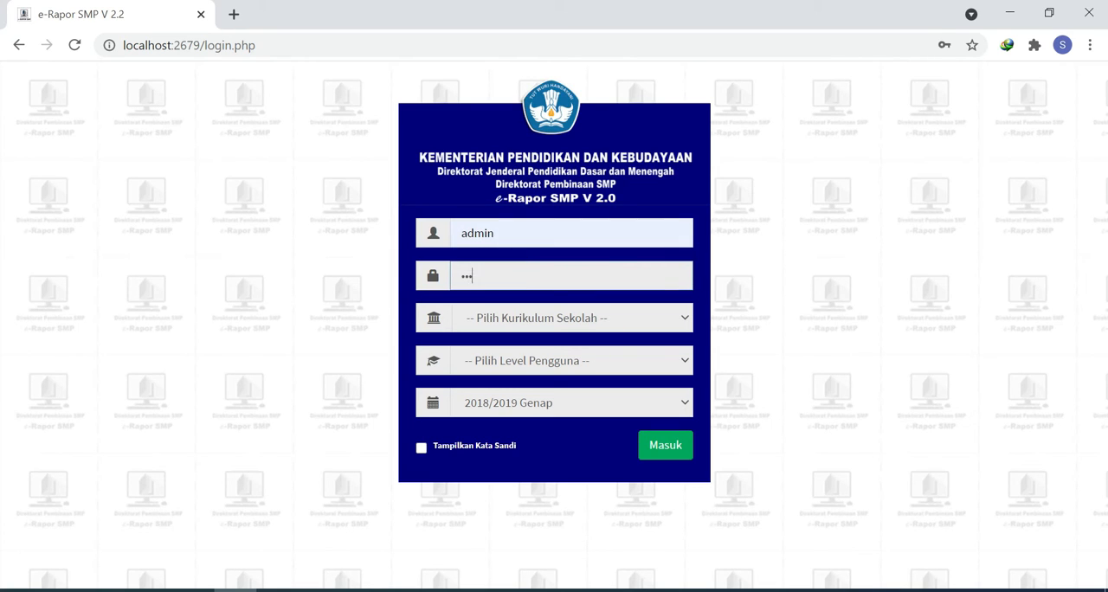
text(•••)
click(509, 318)
click(509, 358)
click(507, 360)
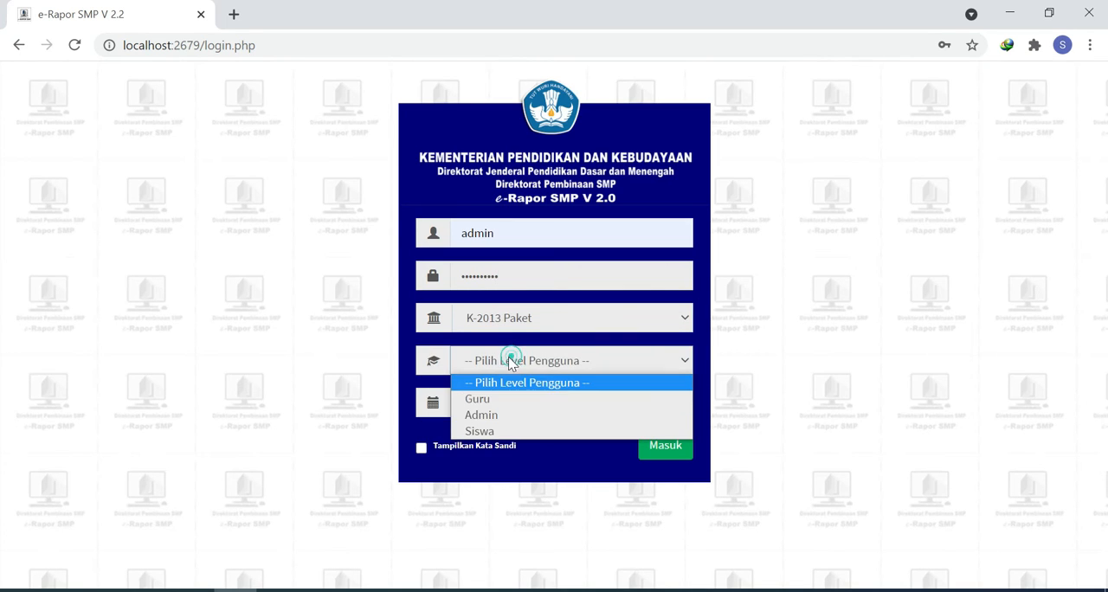
click(502, 414)
click(666, 446)
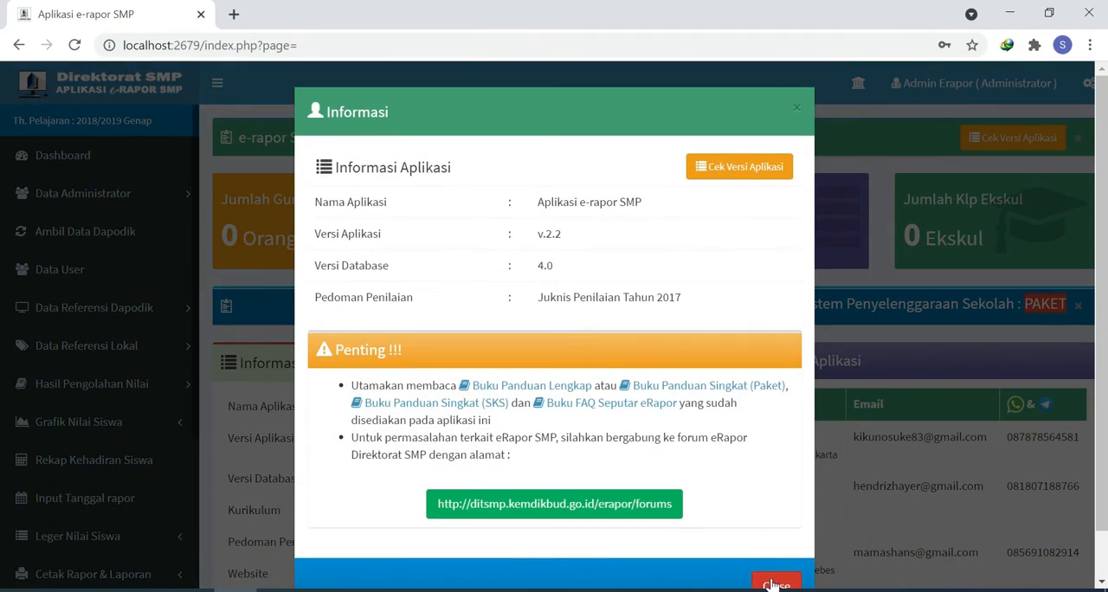
click(769, 581)
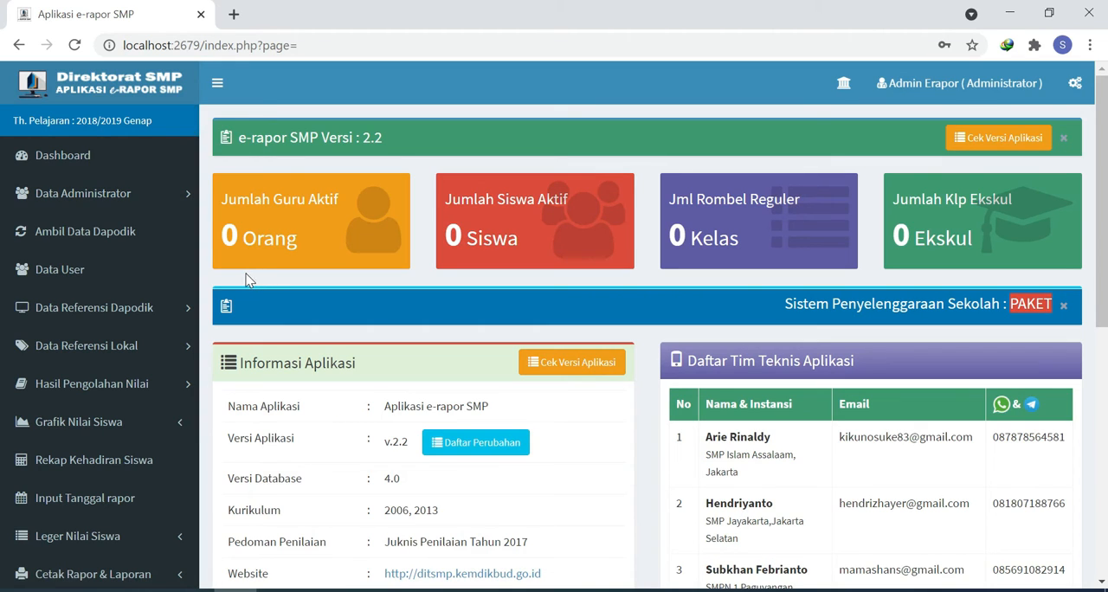
Step: Add an administrator from the administrator list, entering the full name, an e-mail address as User ID and a password, and save it
click(106, 198)
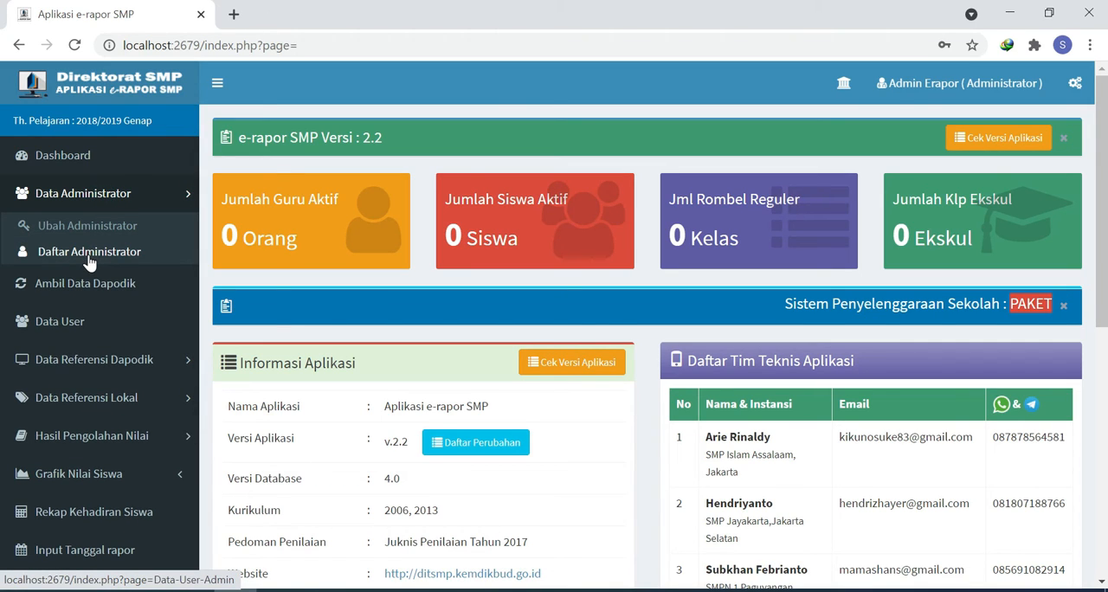
click(89, 253)
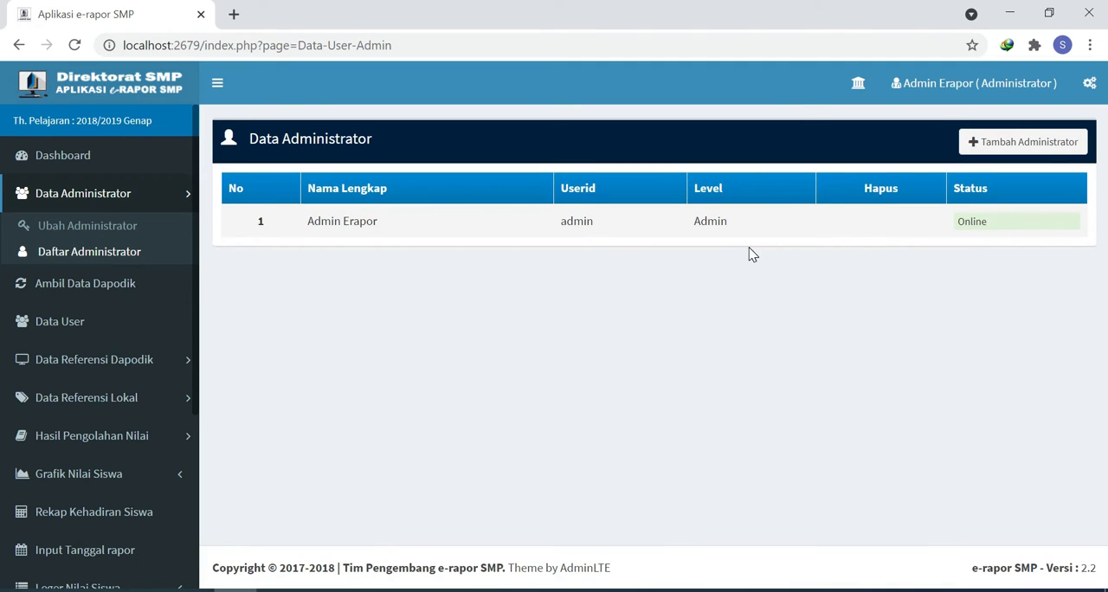
click(1000, 147)
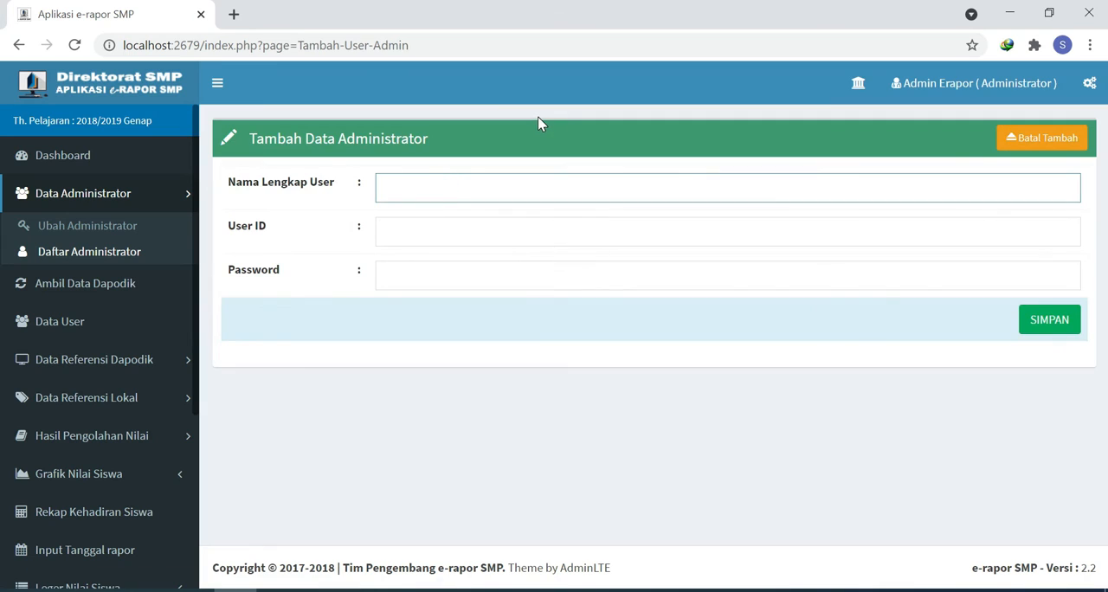
text(Mhawi)
click(408, 232)
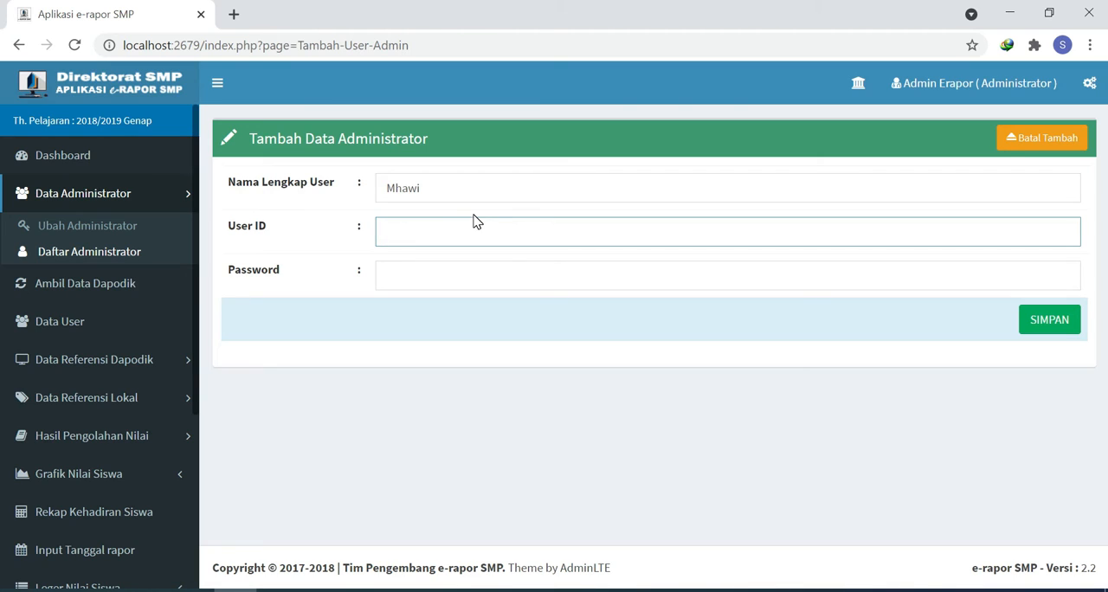
click(481, 288)
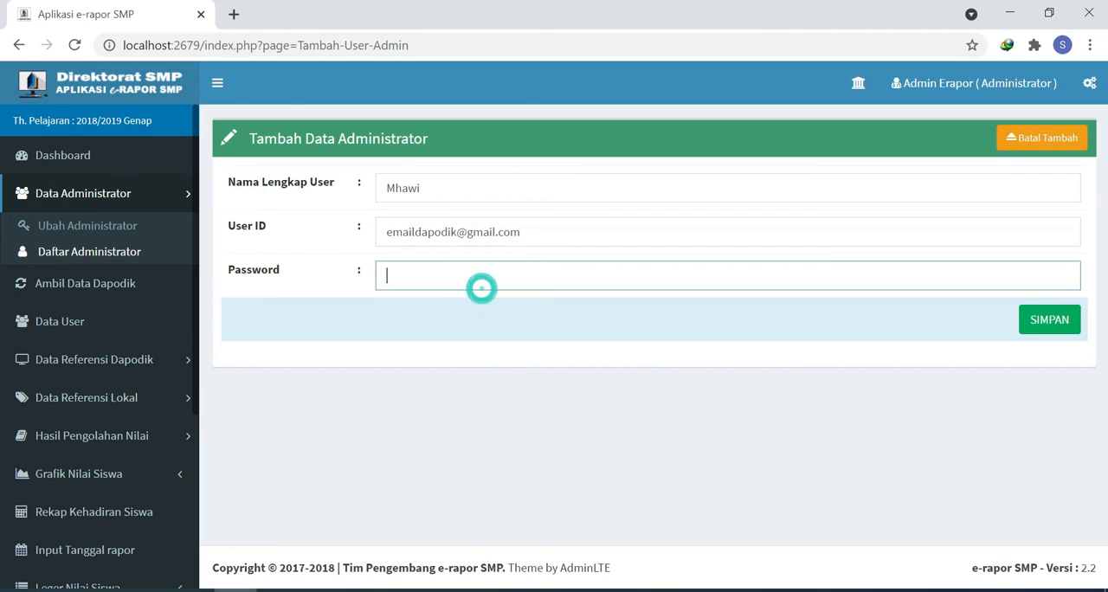
text(1234567890)
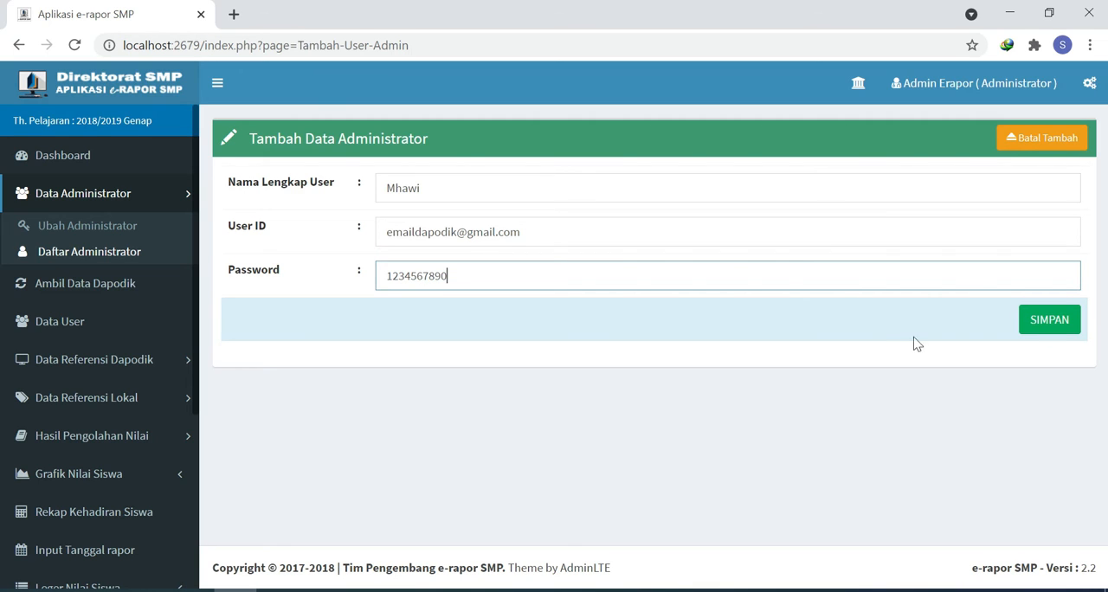
click(1051, 324)
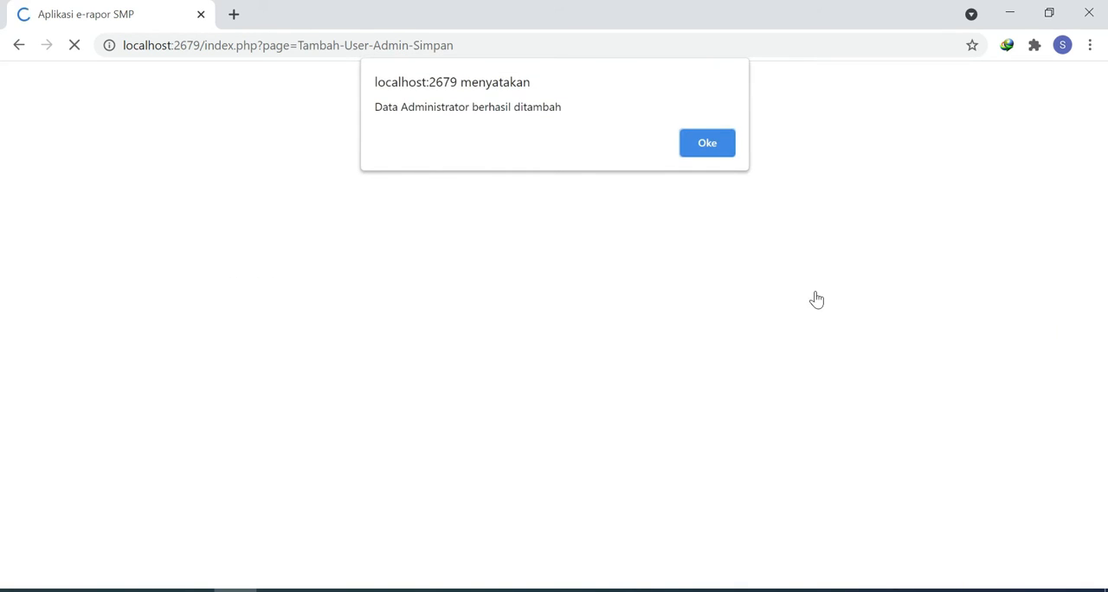
click(705, 141)
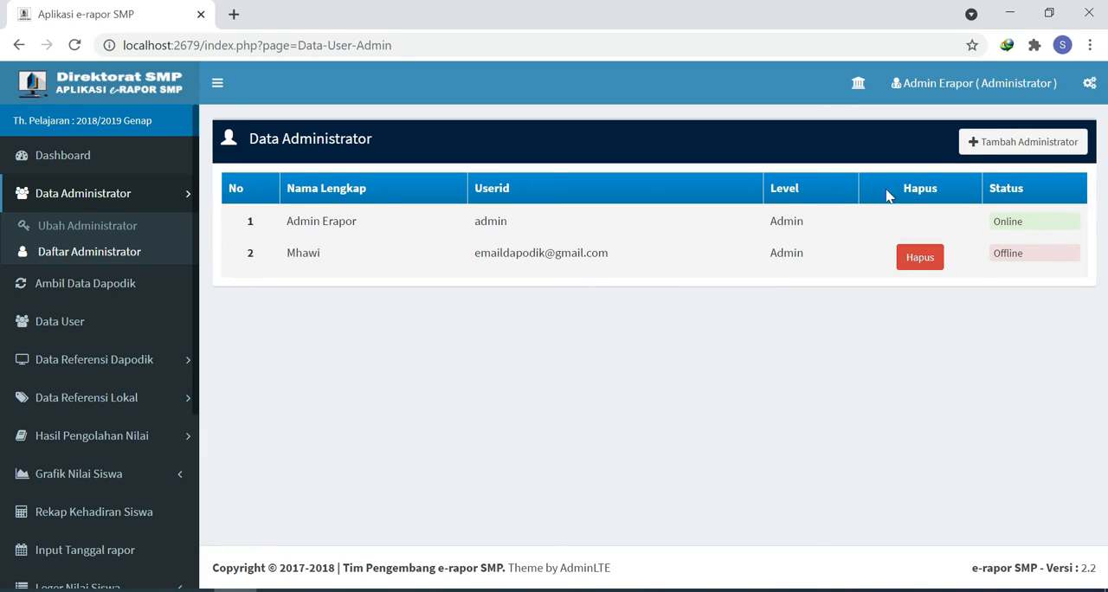
Step: Add another administrator with the same full name, User ID "administrator" and a password, and save it
click(987, 147)
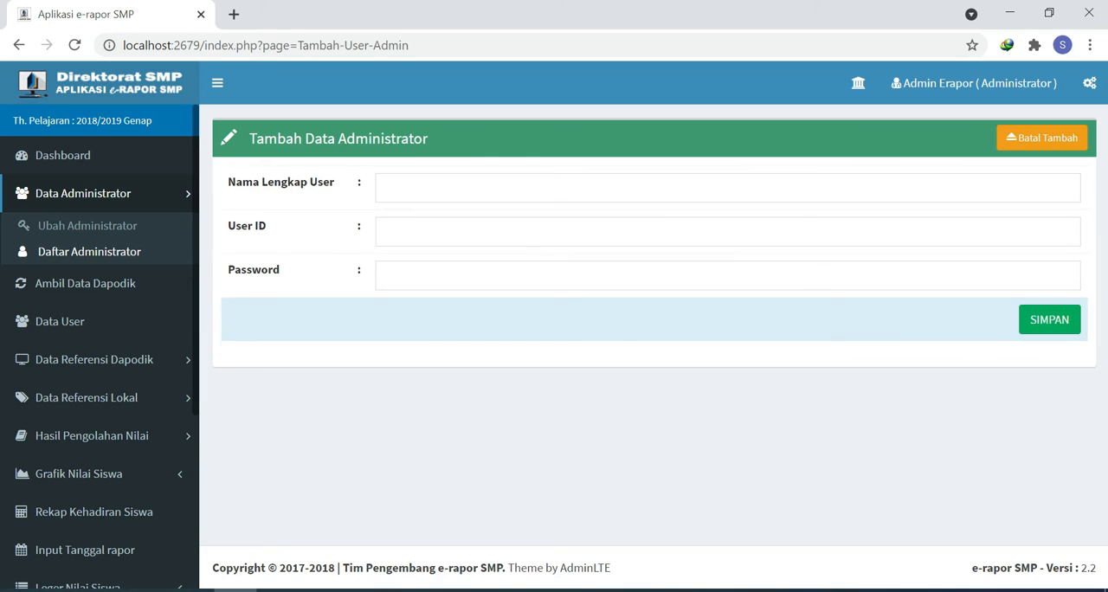
click(490, 187)
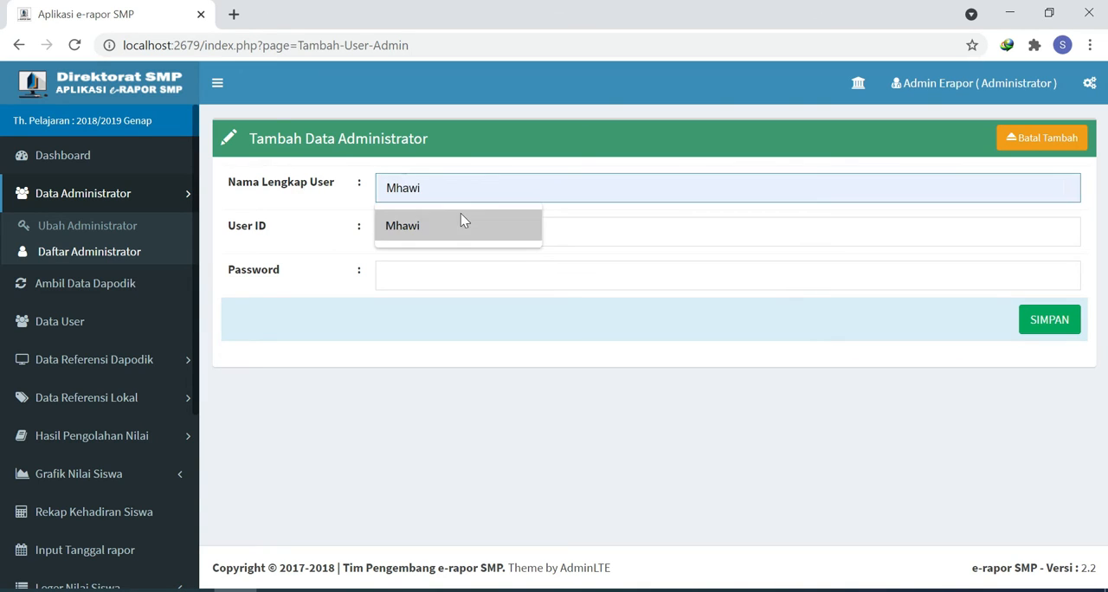
click(443, 227)
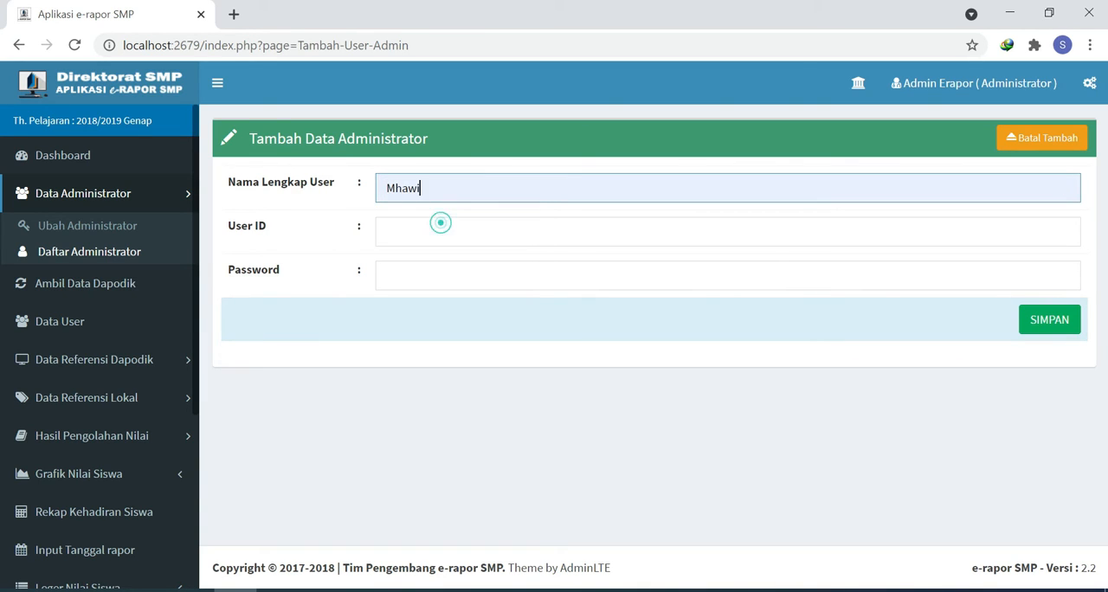
click(426, 227)
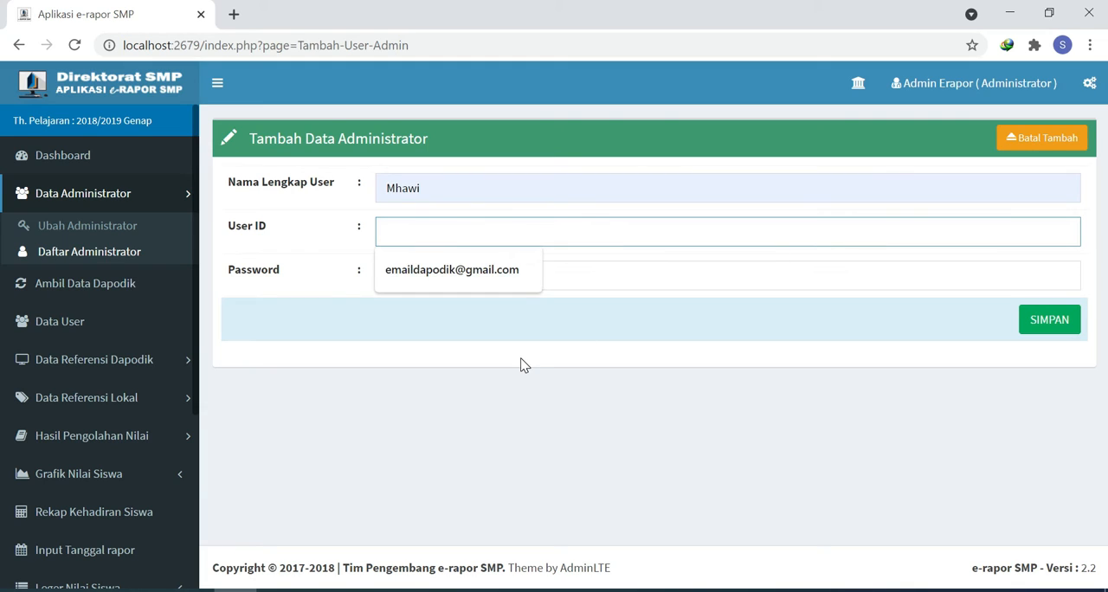
text(adminis)
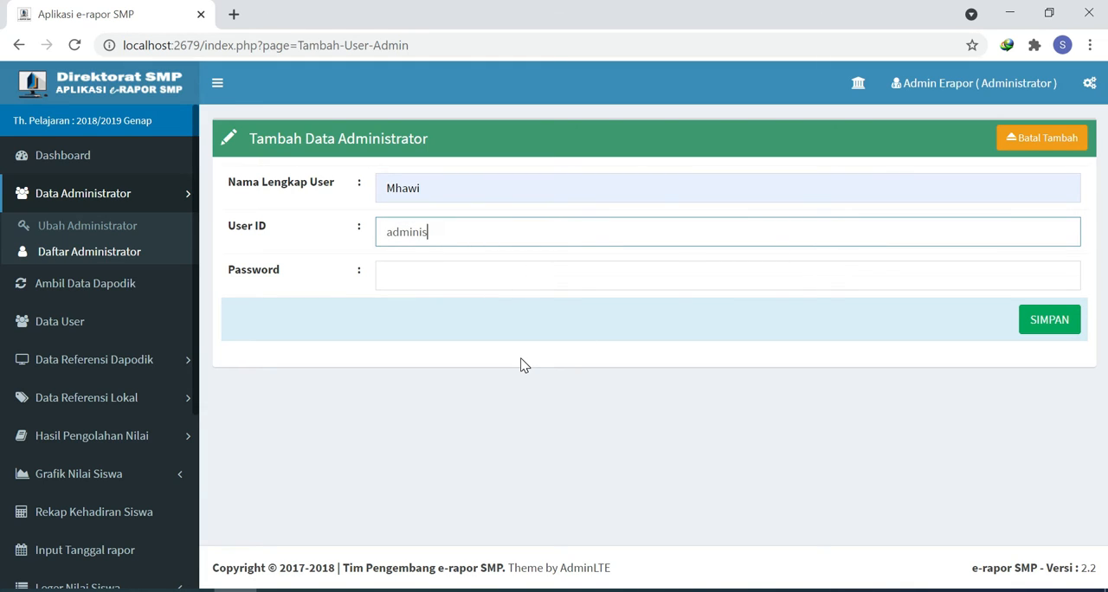
text(trator)
click(437, 270)
text(12)
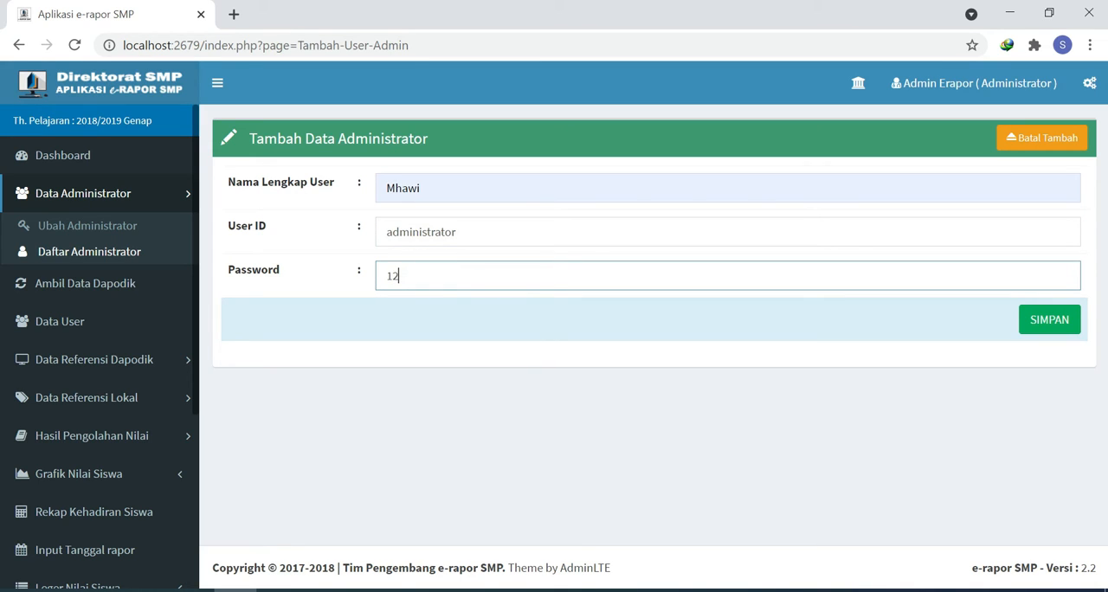
text(34567890)
click(1048, 322)
click(697, 139)
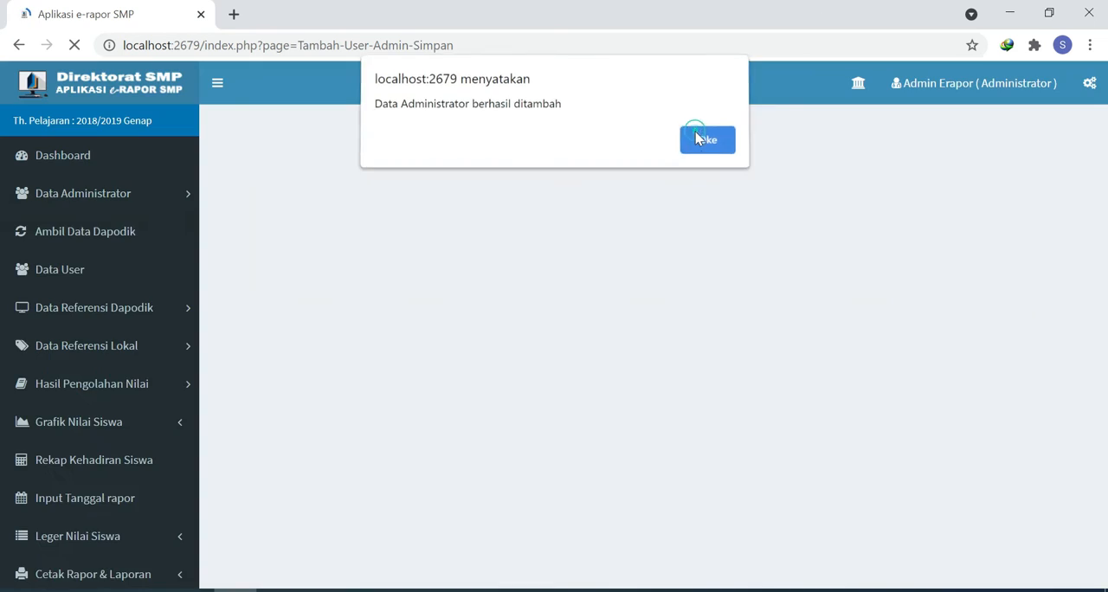
Step: Add a third administrator with the same full name, that name in lowercase as User ID and a password, and save it
click(1051, 141)
click(445, 178)
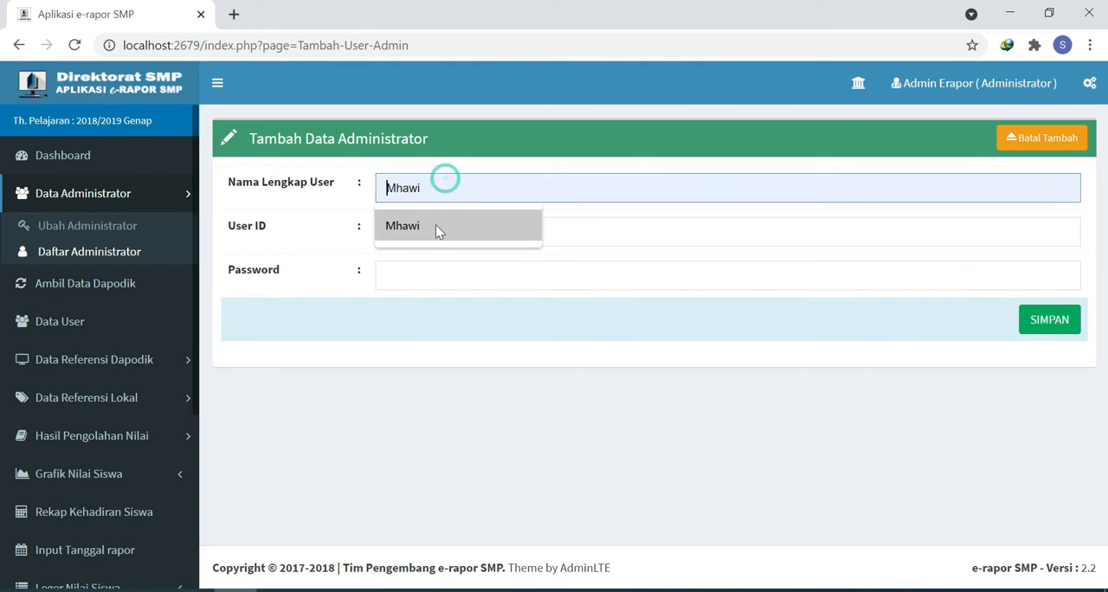
click(437, 227)
click(430, 227)
text(mhawi)
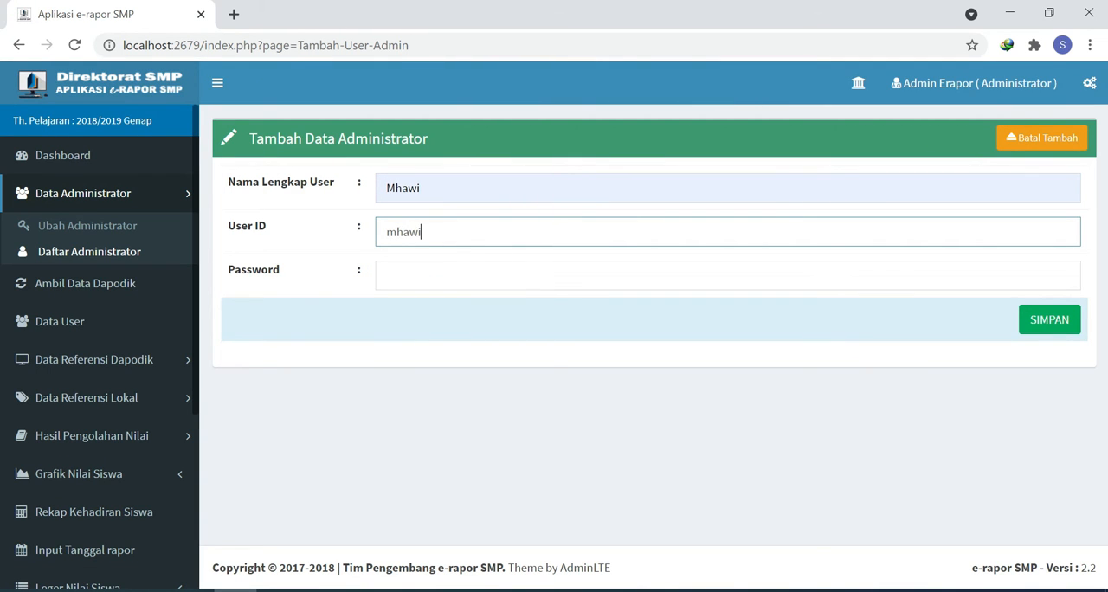
click(457, 278)
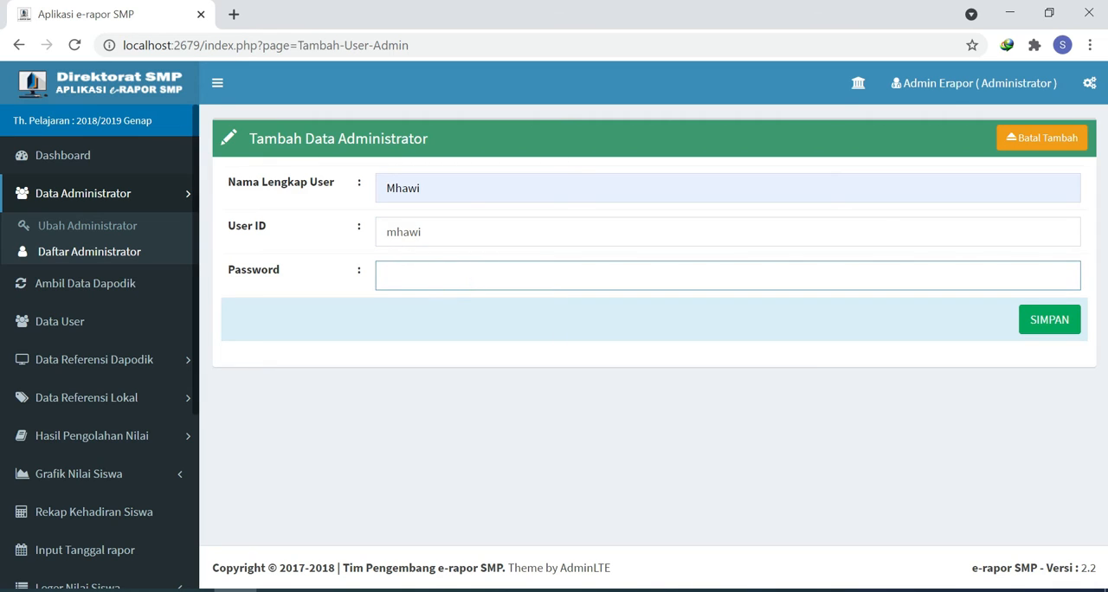
text(qwertyuiop)
click(1051, 322)
click(703, 143)
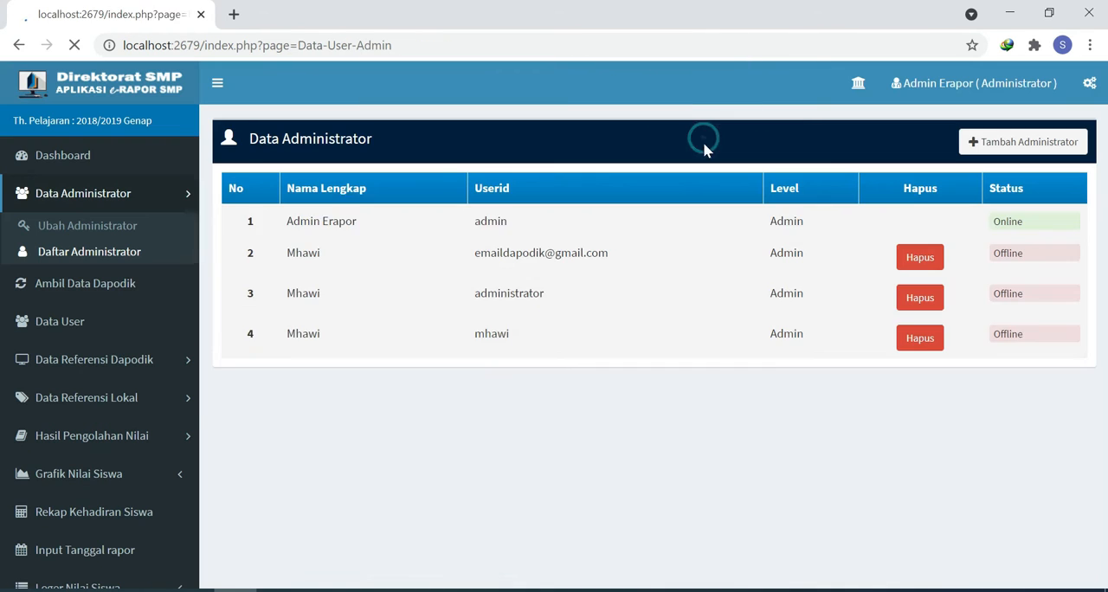
click(539, 424)
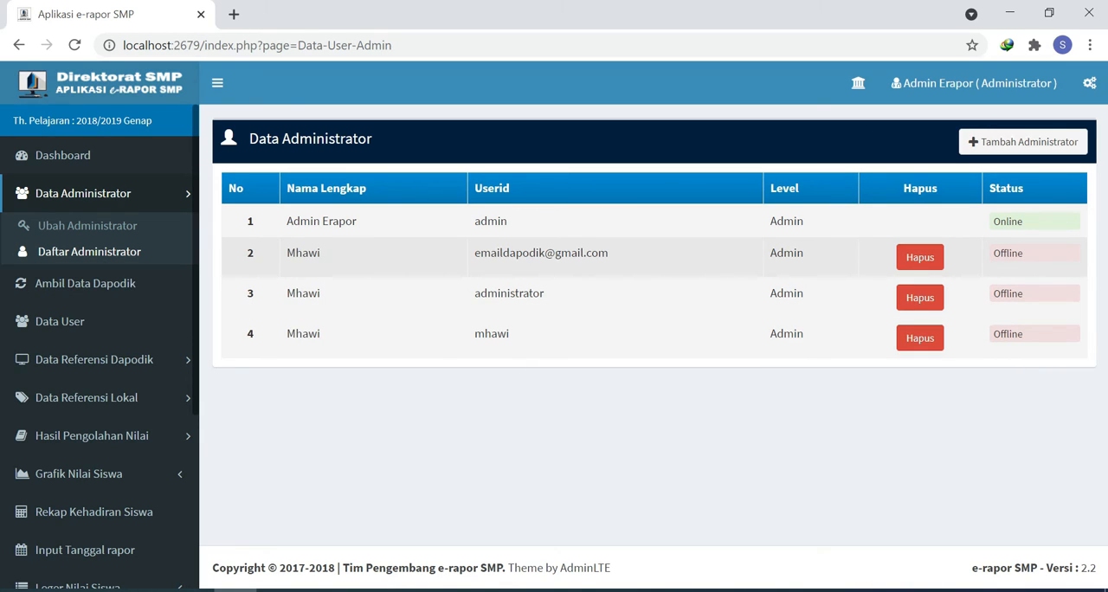
Step: Synchronize the semester data (Data Semester) from Dapodik under Ambil Data Dapodik
click(122, 286)
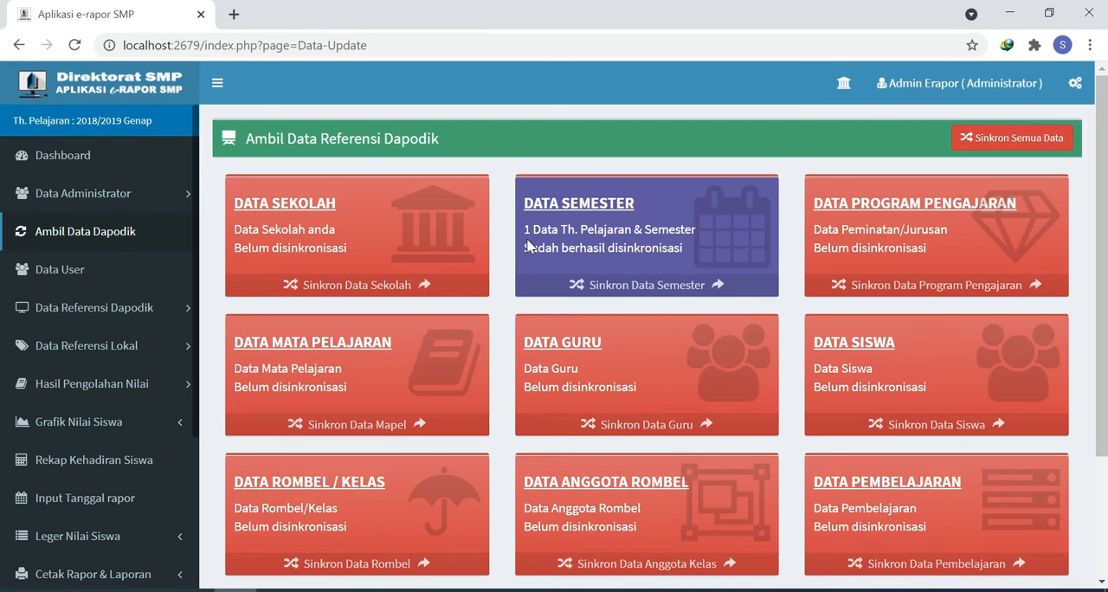
click(625, 293)
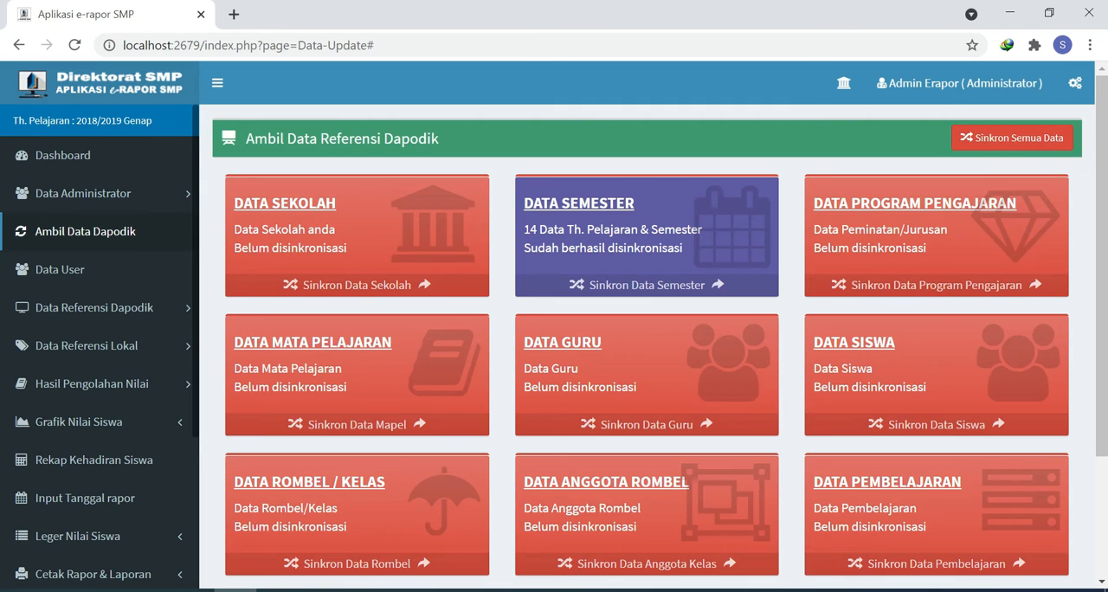
Step: Log out of the current administrator account and enter the new administrator's e-mail user name and account password on the login form
click(968, 86)
click(925, 161)
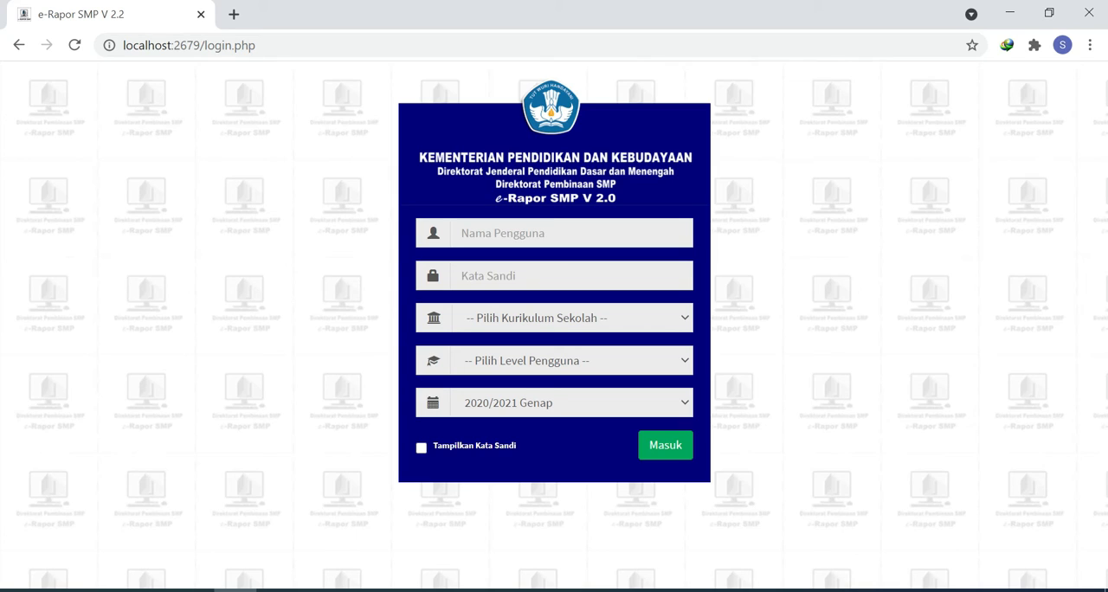
click(519, 230)
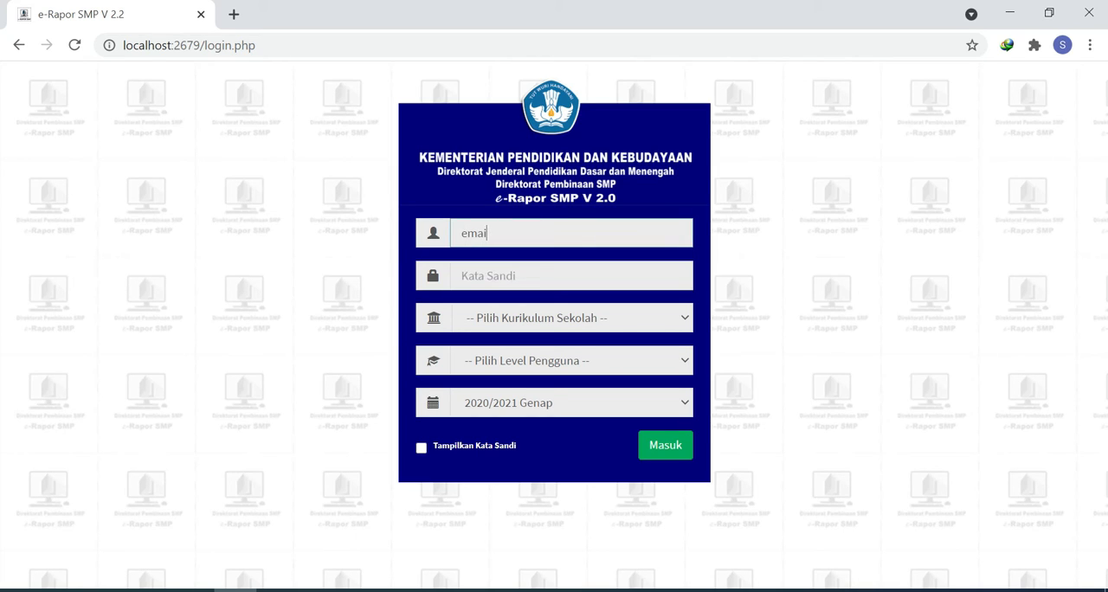
click(507, 269)
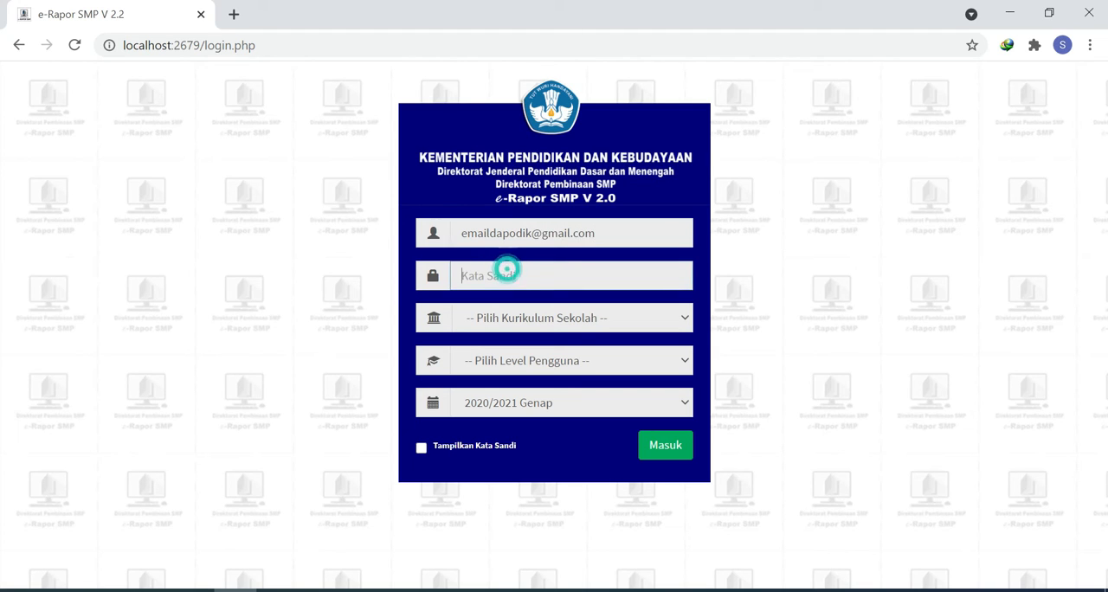
text(12)
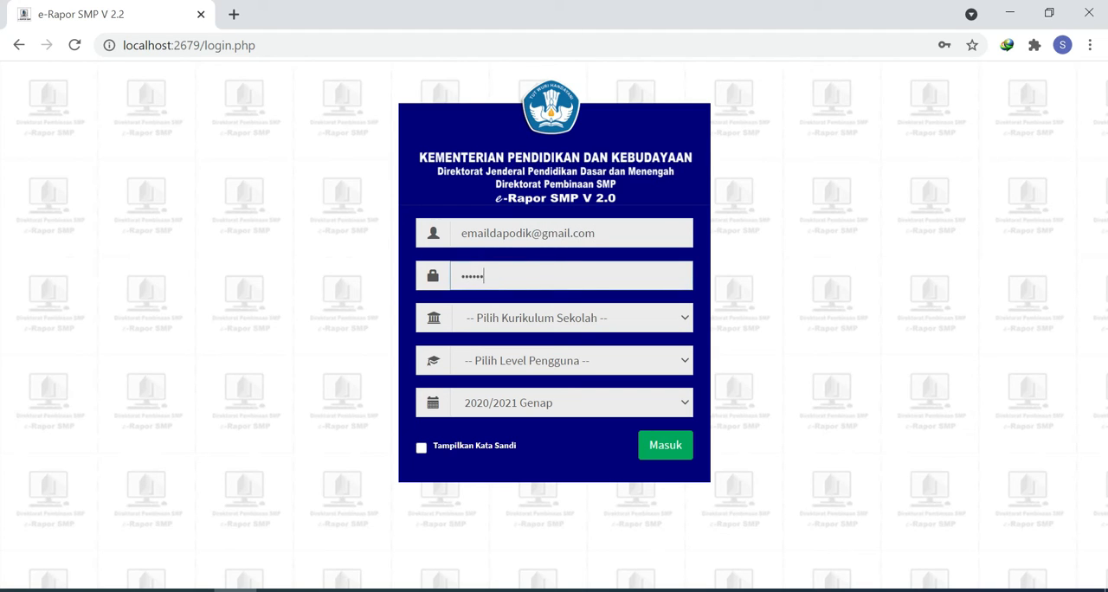
Step: Choose curriculum K-2013 Paket, user level Admin and semester 2020/2021 Genap, and log in
click(529, 318)
click(528, 359)
click(532, 362)
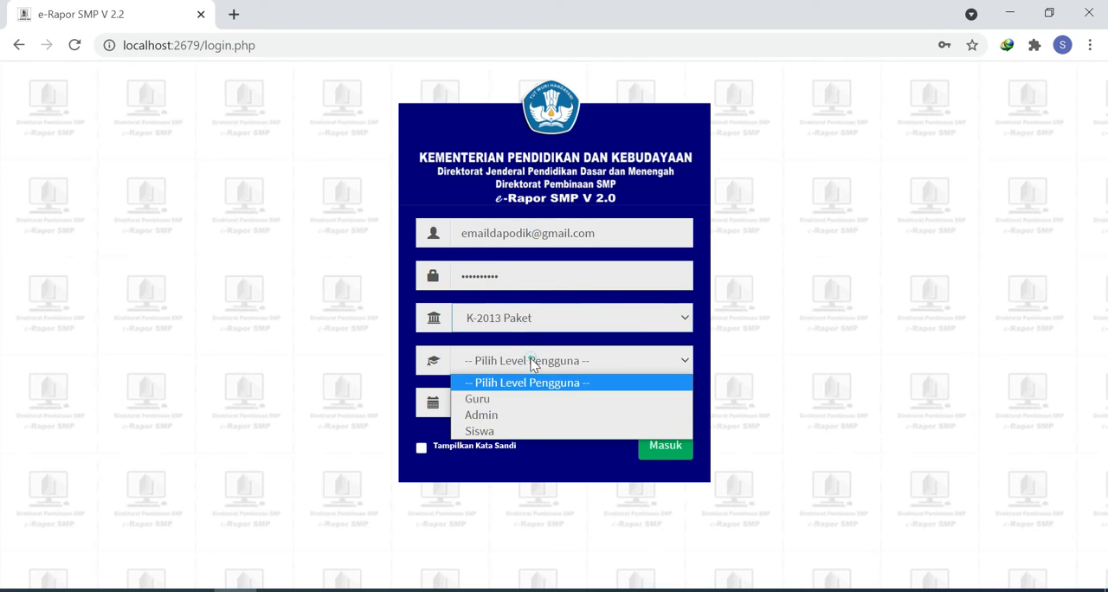
click(516, 416)
click(532, 404)
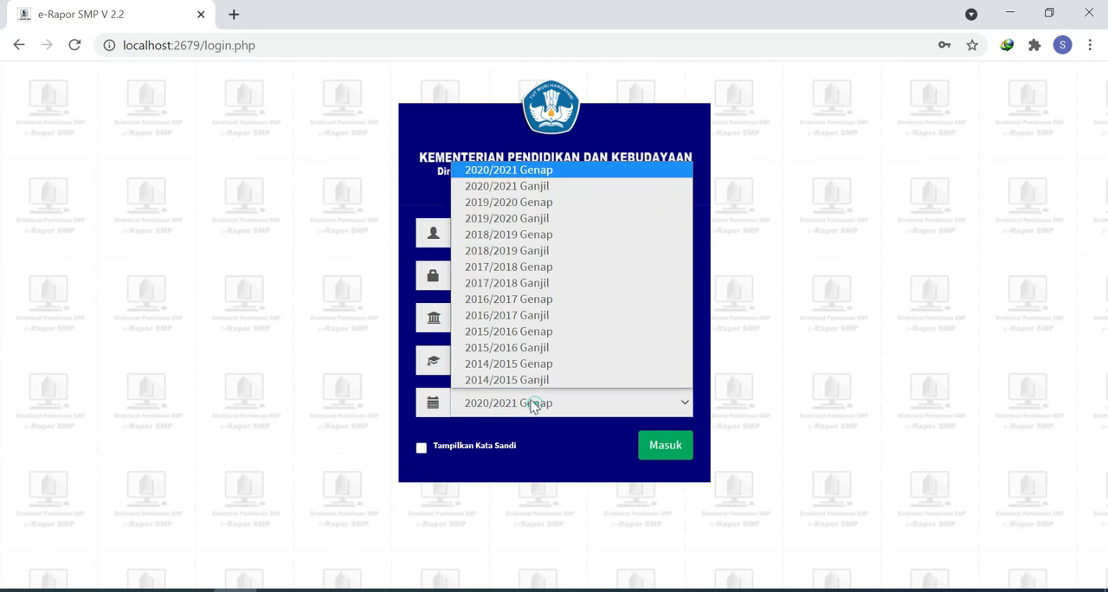
click(538, 171)
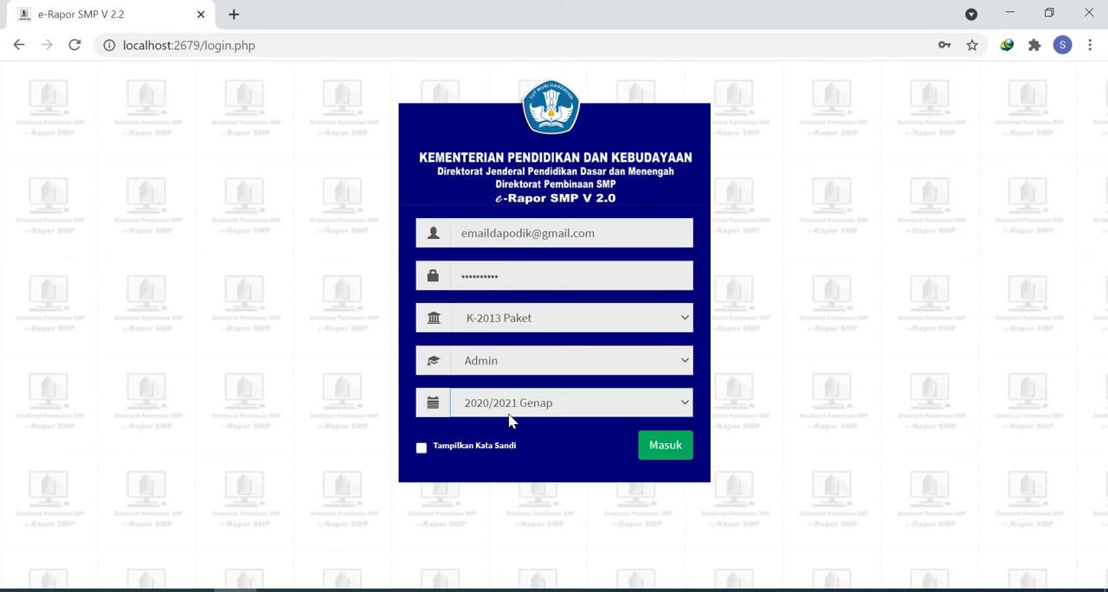
click(660, 448)
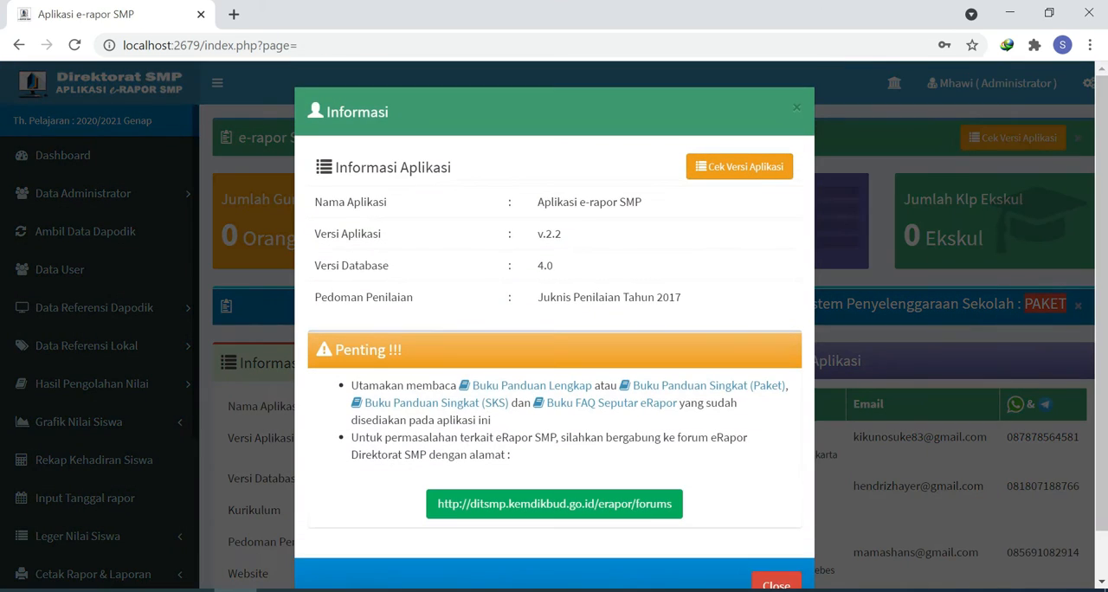
Step: Close the application information dialog and synchronize all reference data from Dapodik under Ambil Data Dapodik
click(778, 586)
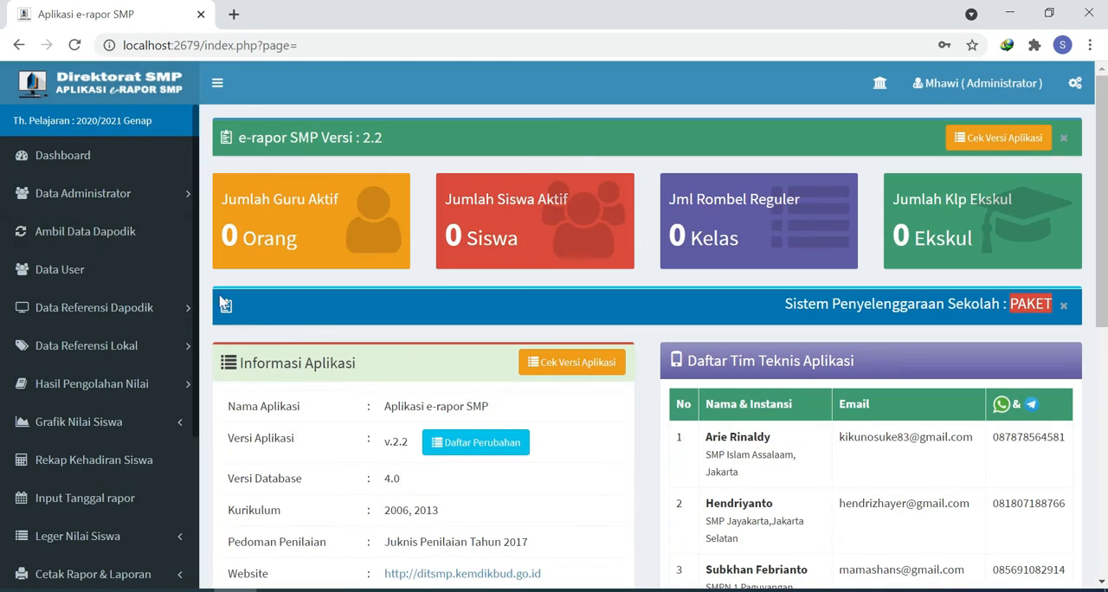
click(110, 243)
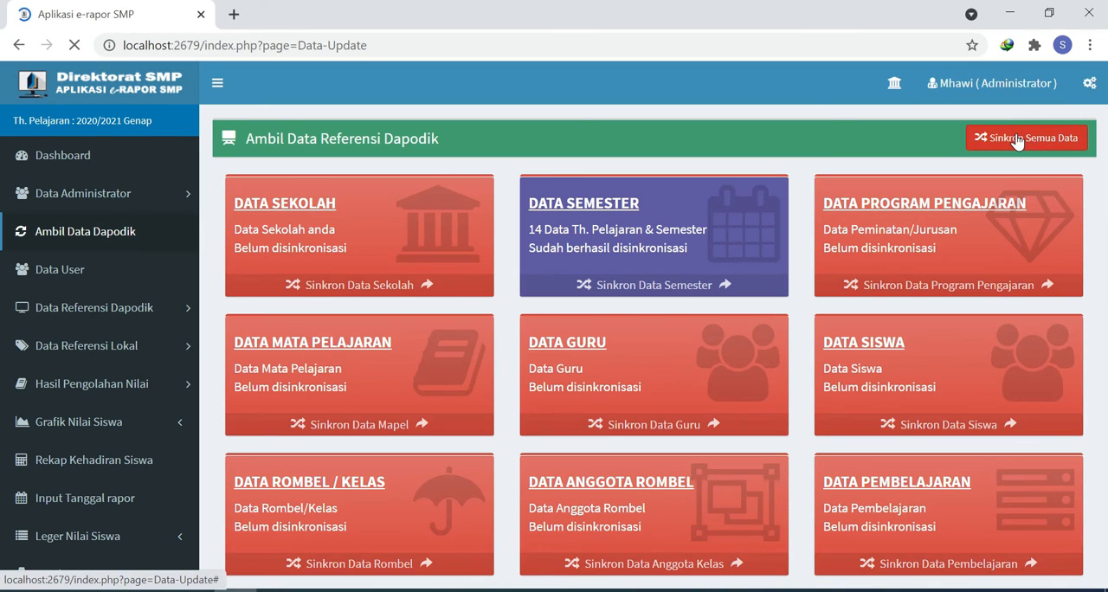
click(1018, 145)
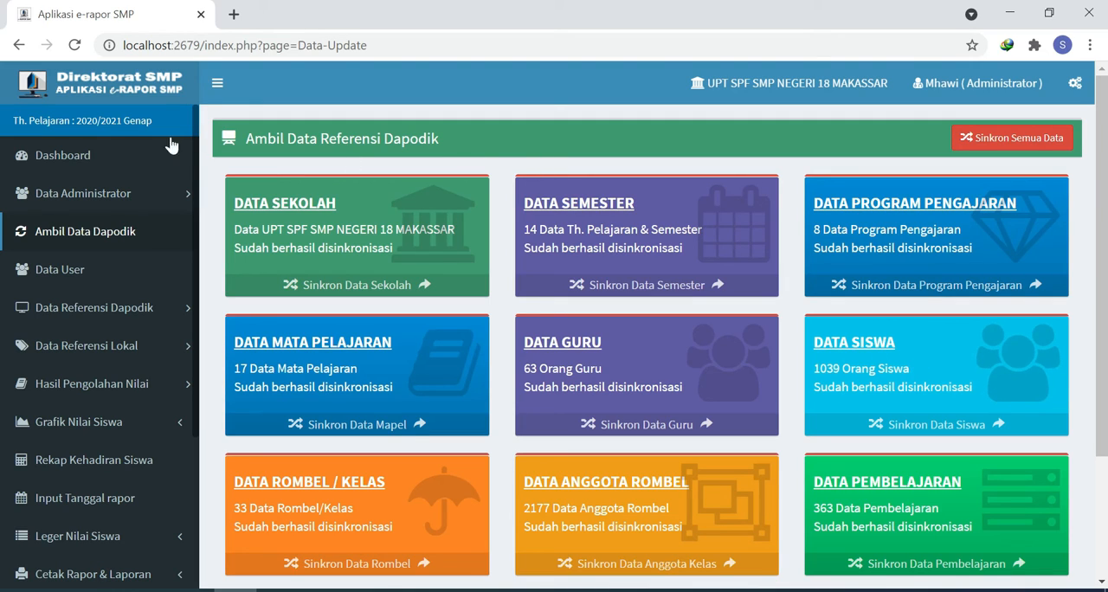
Step: Regenerate the teacher and student accounts in Data User and look through both user lists
click(78, 279)
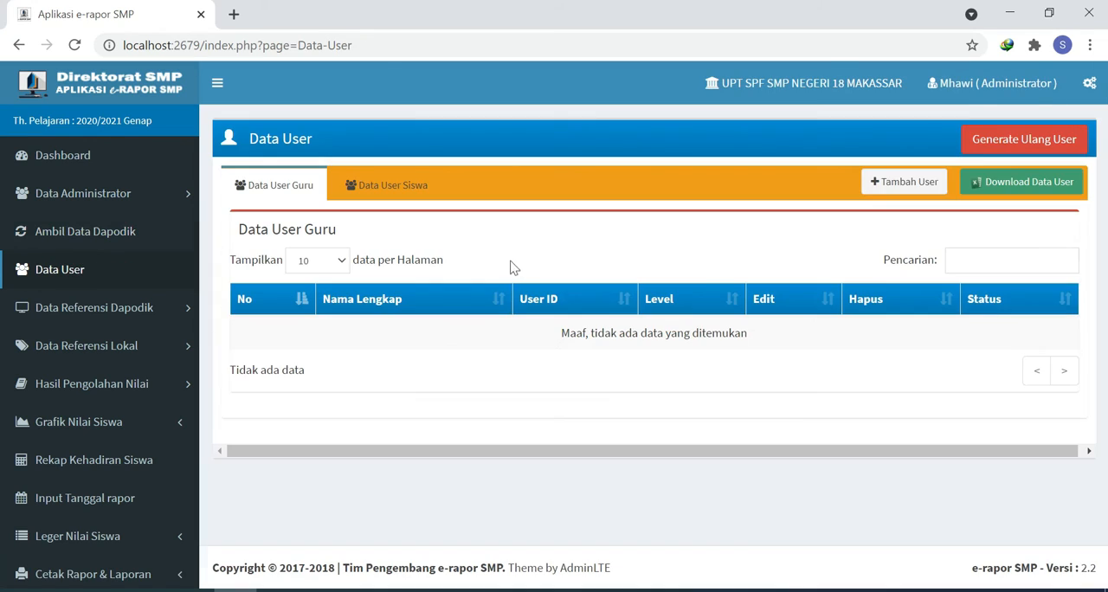
click(1018, 147)
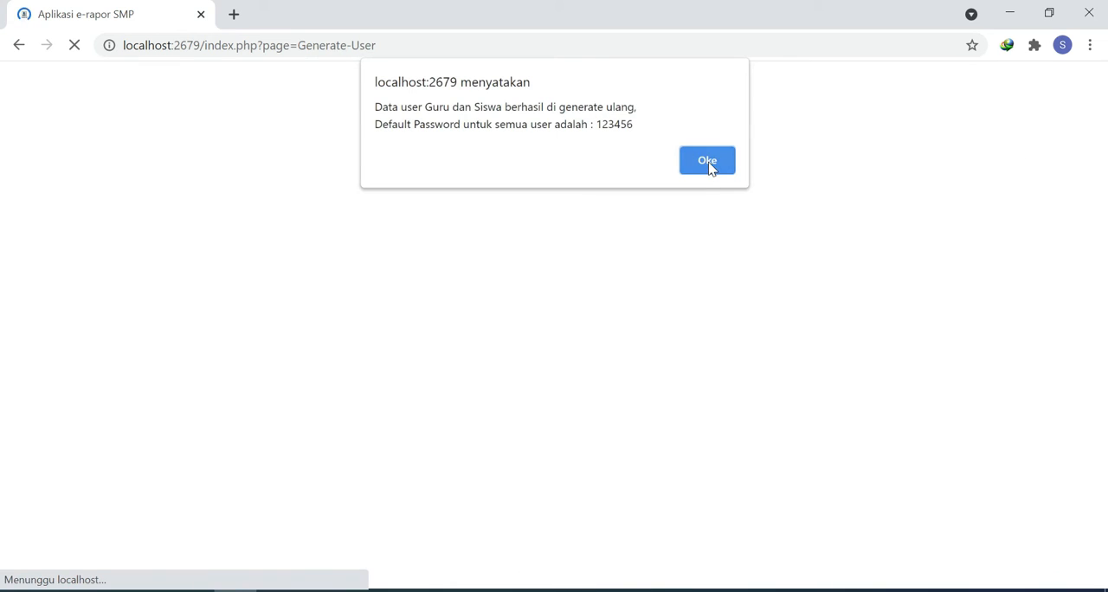
click(708, 162)
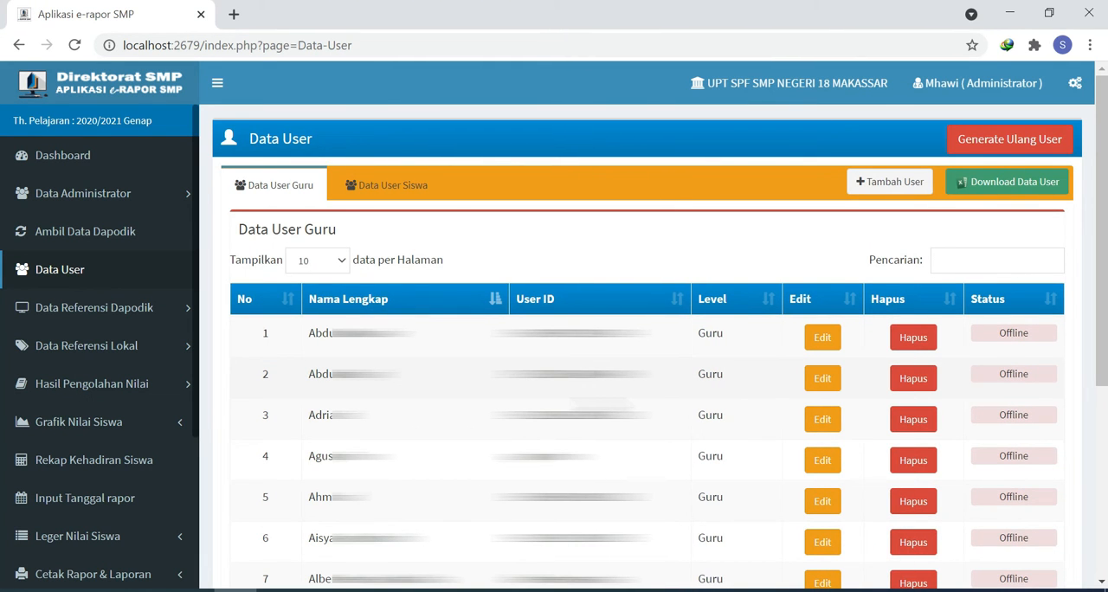
click(384, 195)
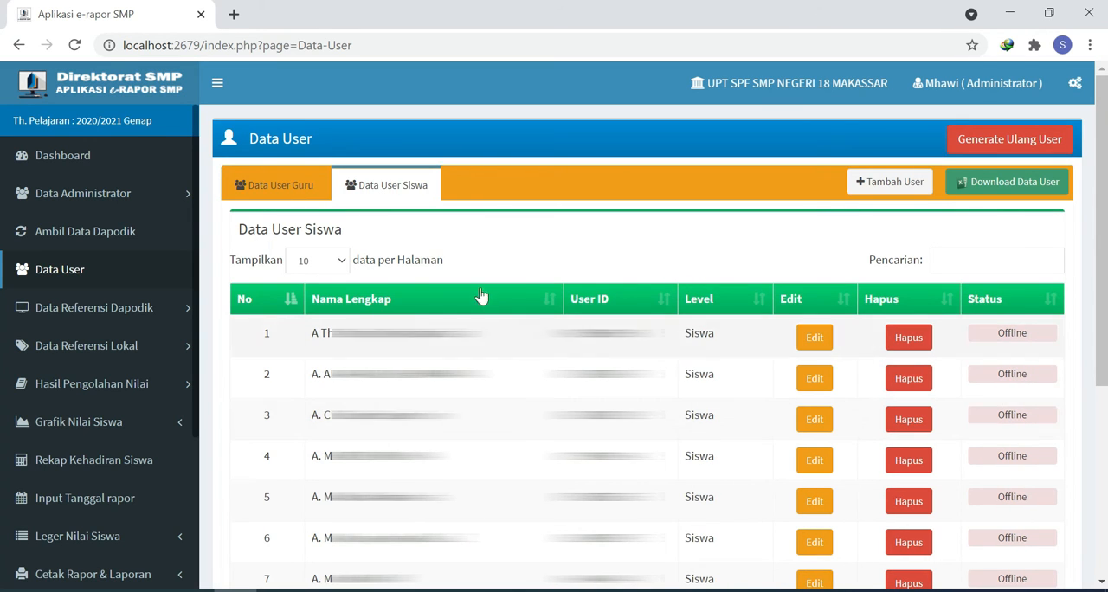
click(277, 187)
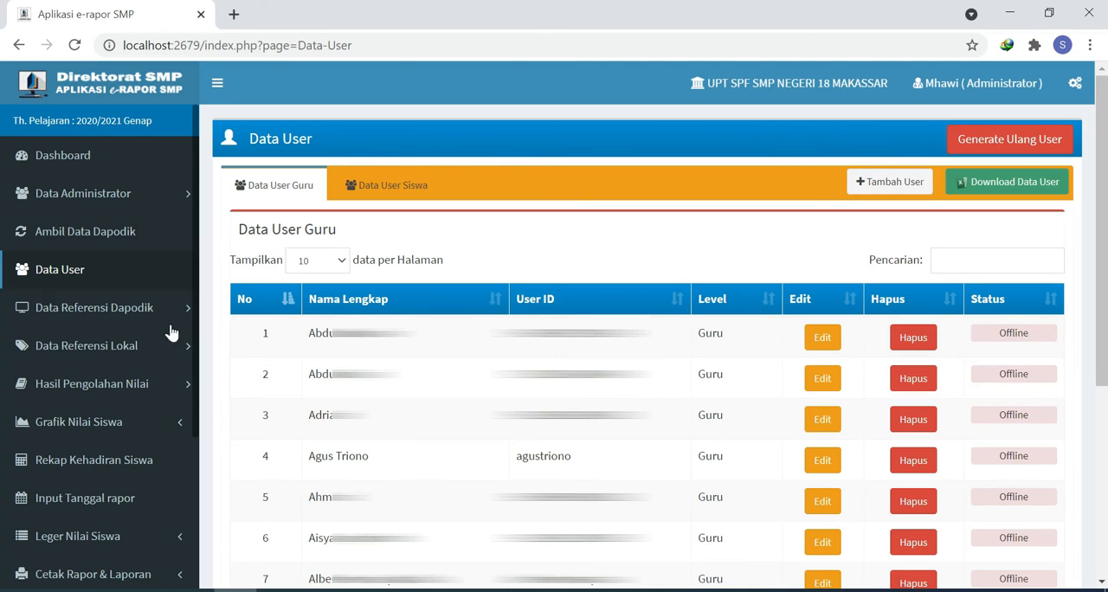
Step: Edit the school profile under Data Referensi Dapodik and replace the principal's name with the new principal's full name and titles
click(109, 318)
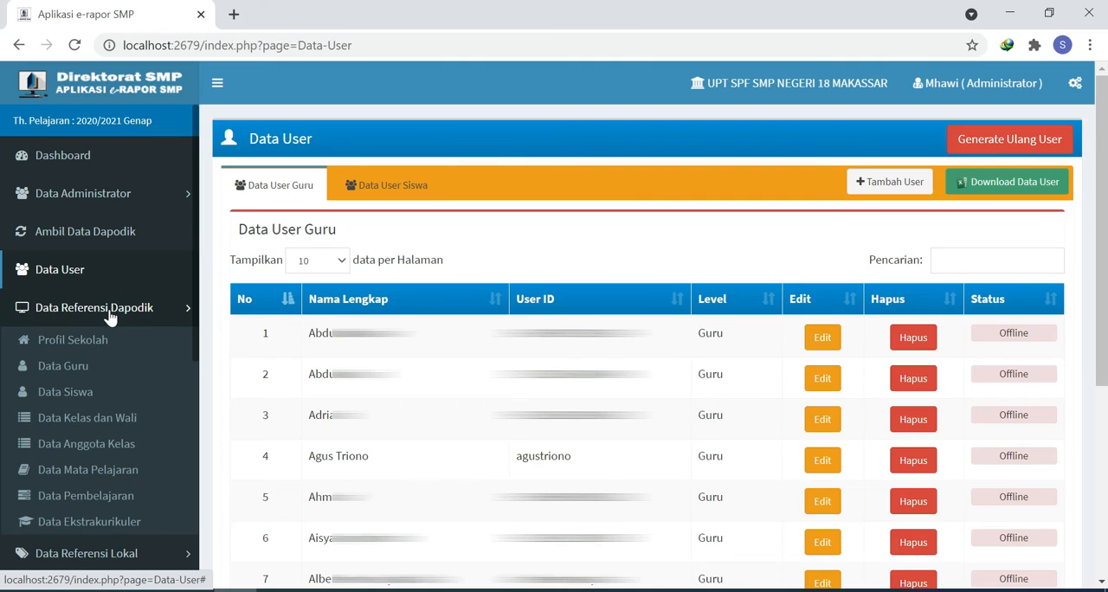
click(86, 339)
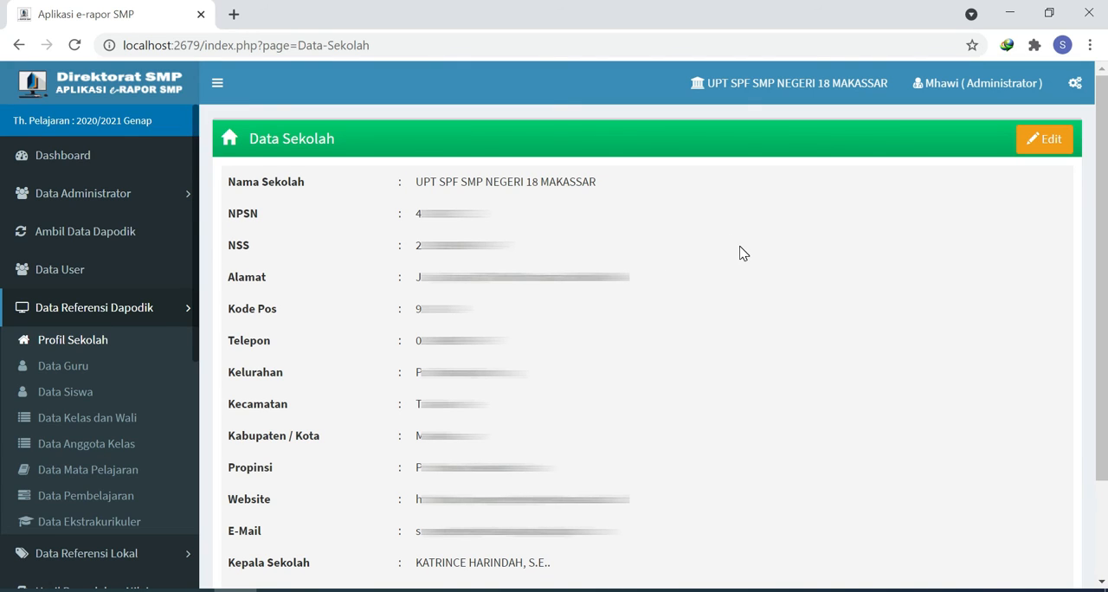
click(1047, 140)
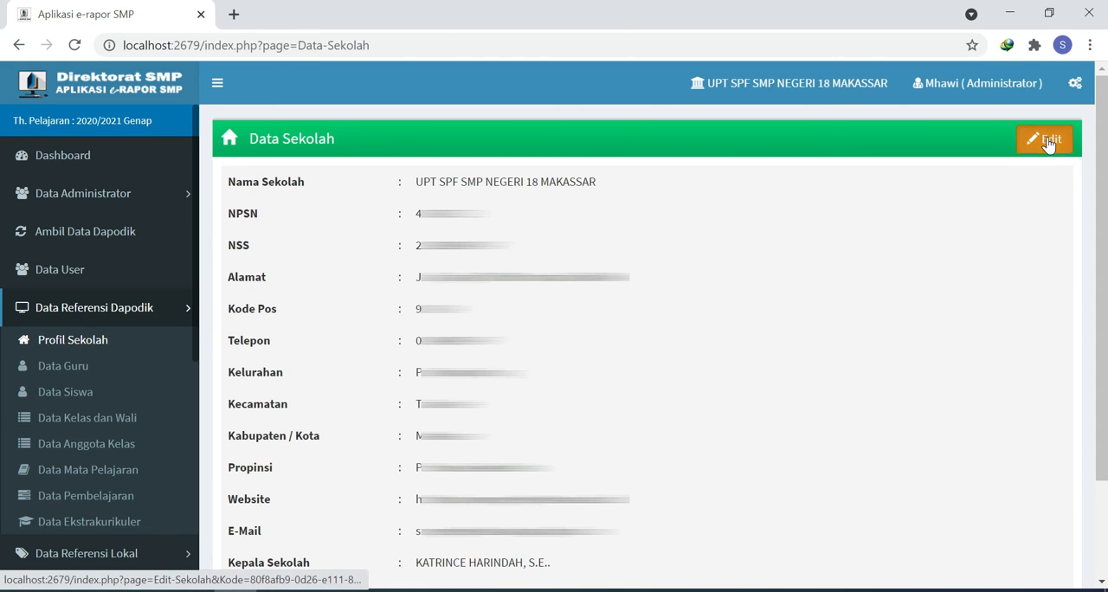
scroll(477, 477, down, 5)
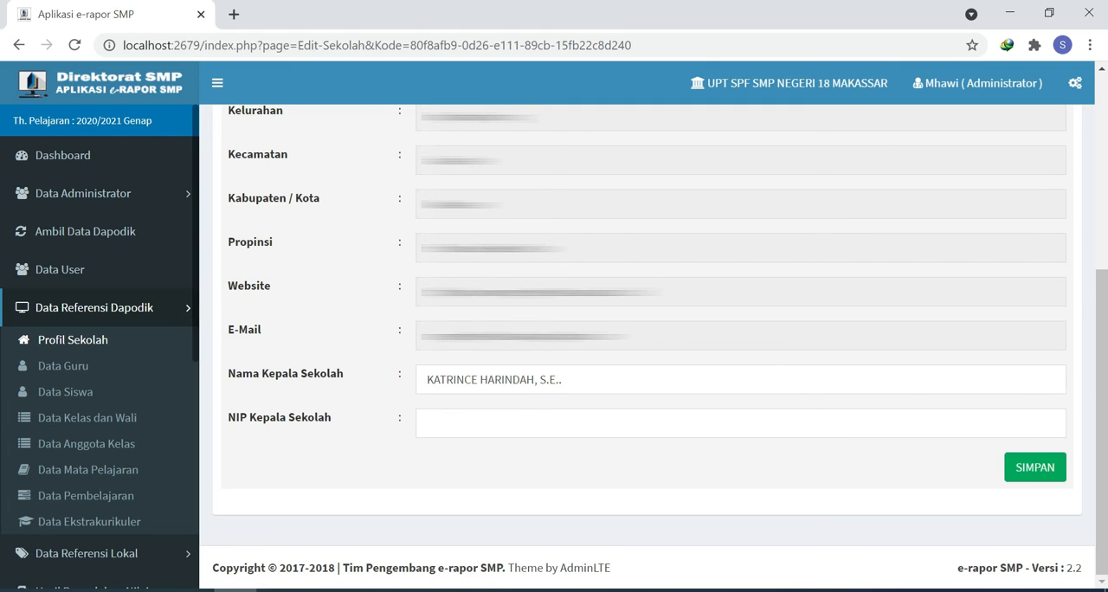
click(602, 379)
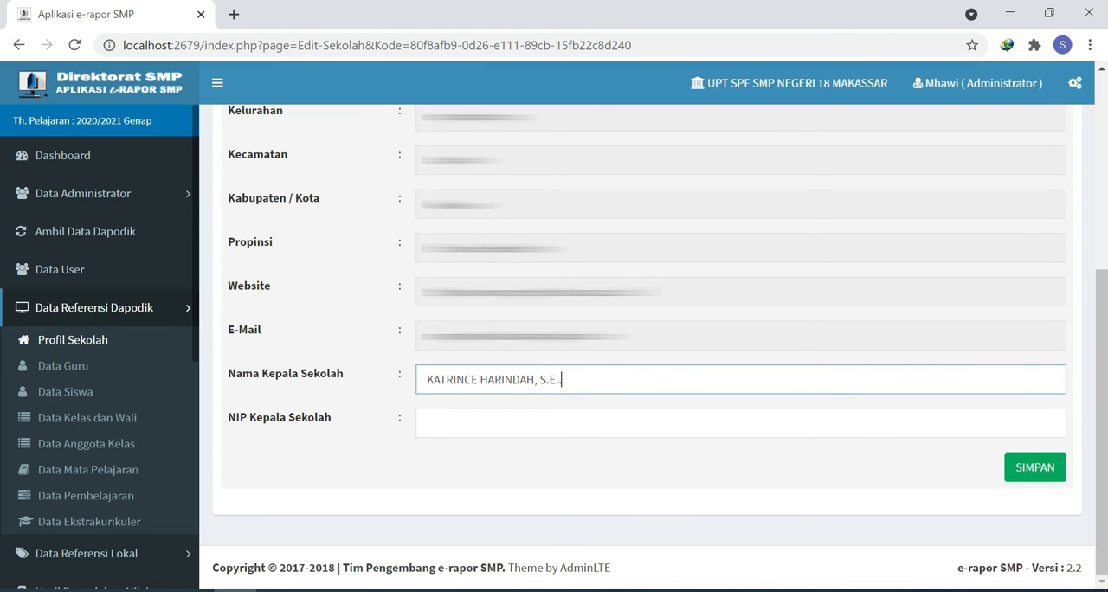
drag(562, 379, 331, 389)
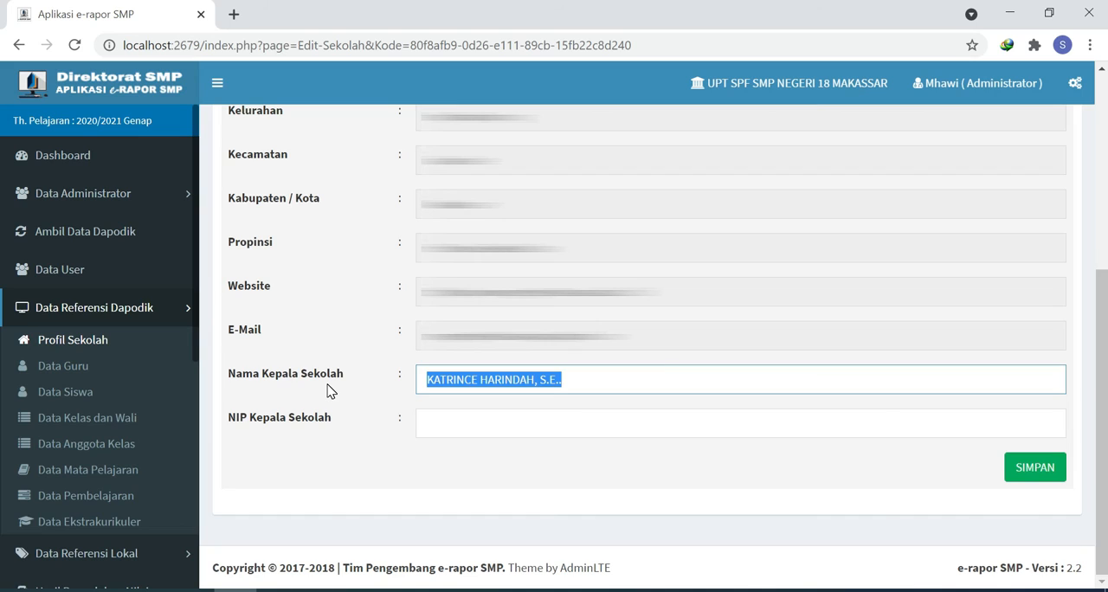
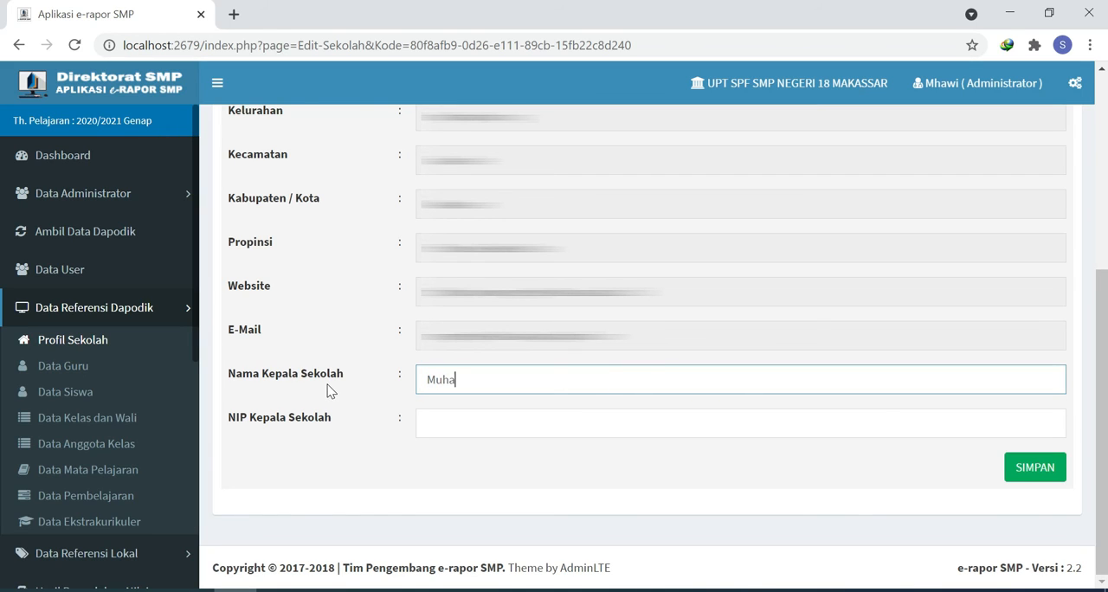
Step: Enter the principal's employee number (NIP Kepala Sekolah) and save the school profile
key(Tab)
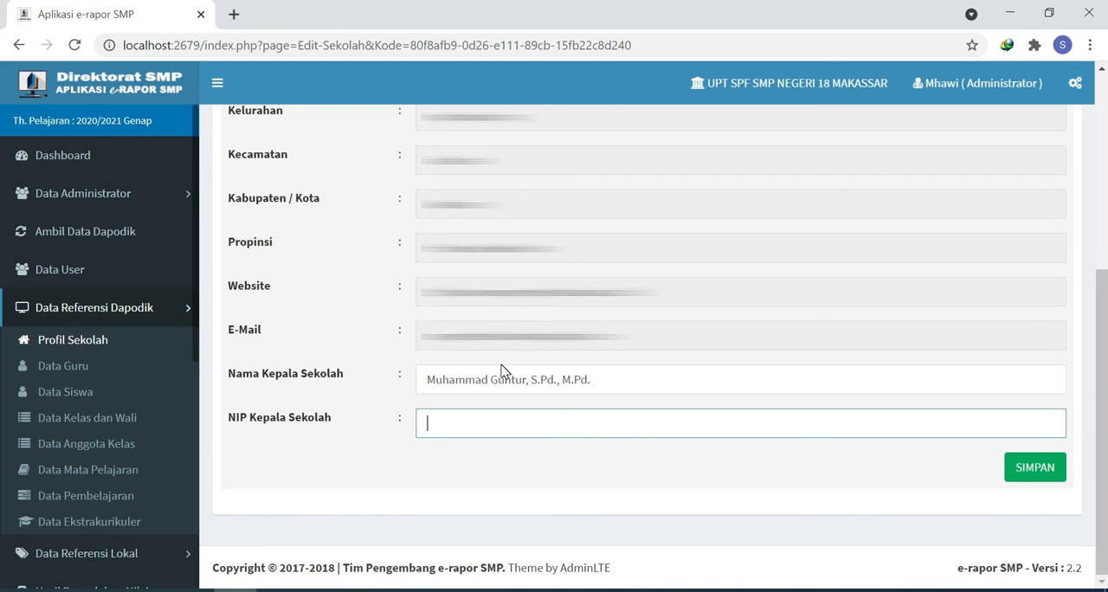
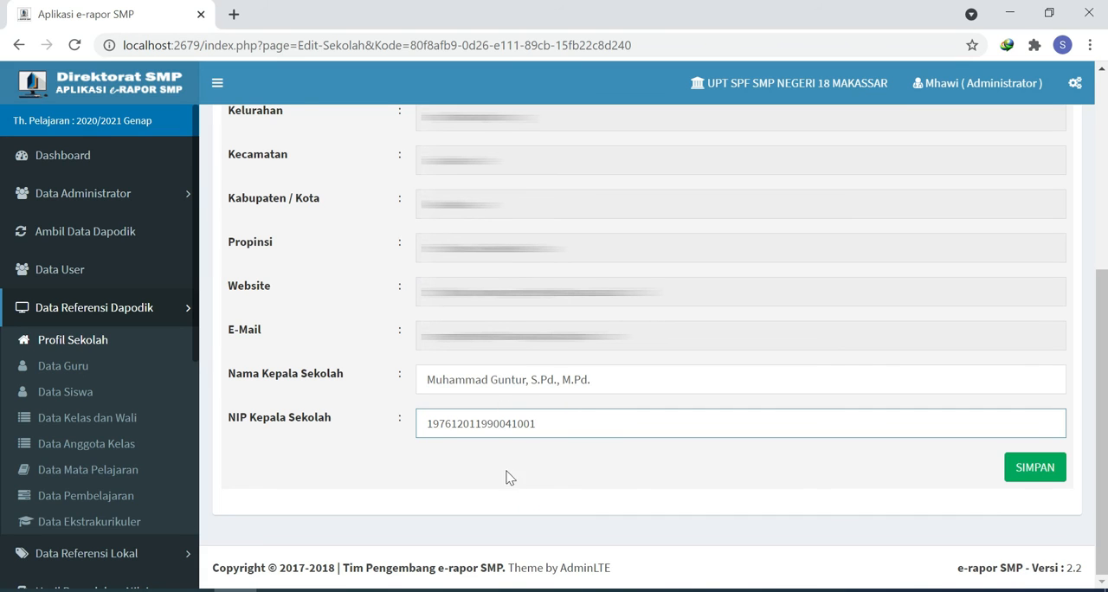
click(1043, 473)
click(707, 143)
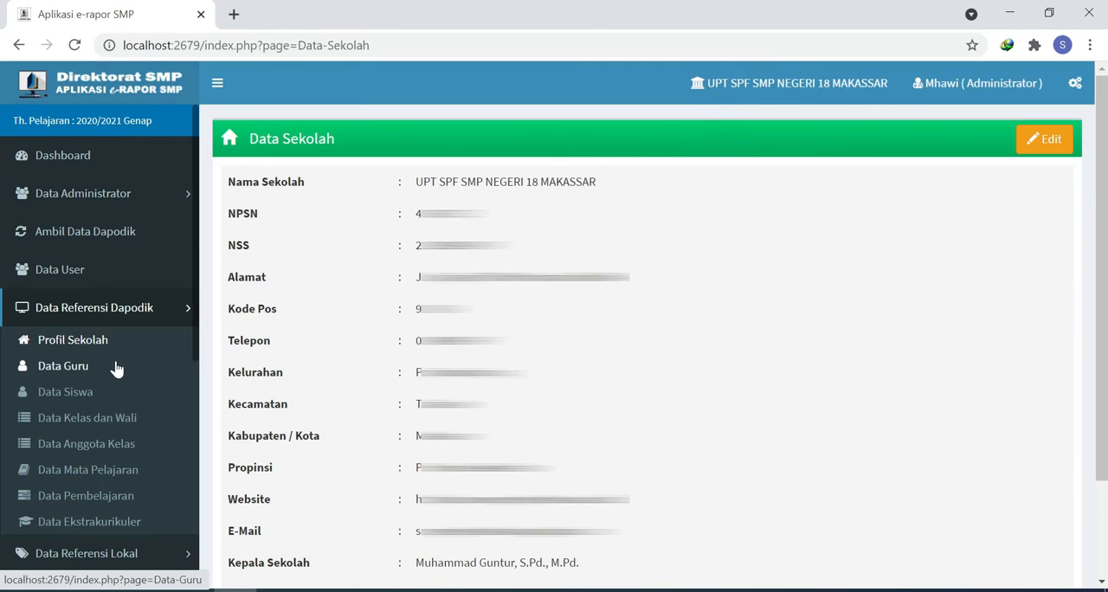
Step: Edit the first teacher in Data Guru: set Gelar Depan to "H.", add a comma in Gelar Belakang, and save the record
click(80, 373)
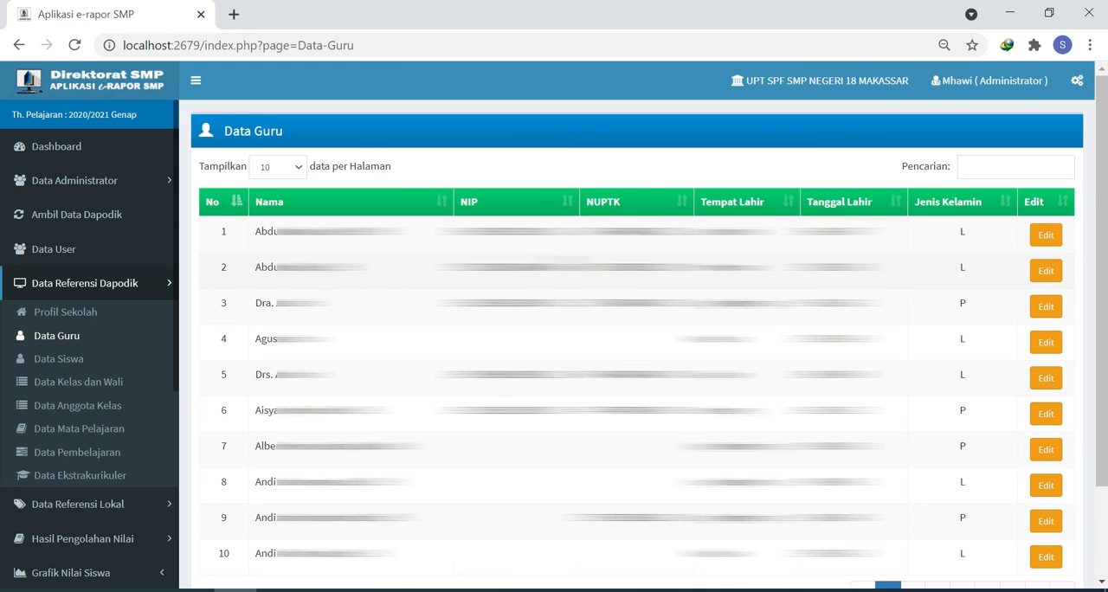
click(1046, 236)
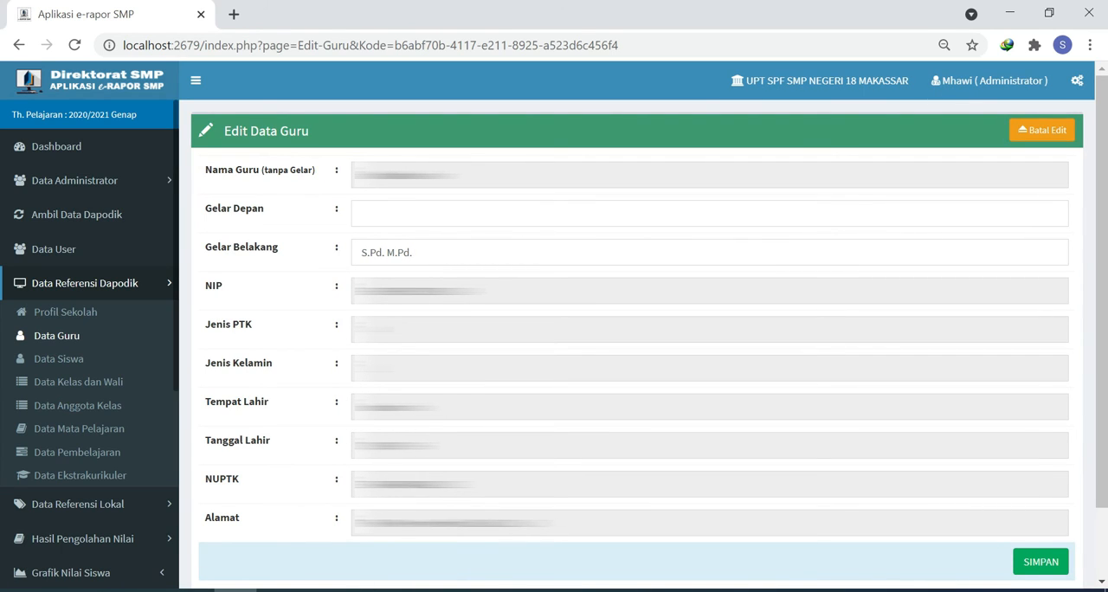
click(416, 212)
text(H.)
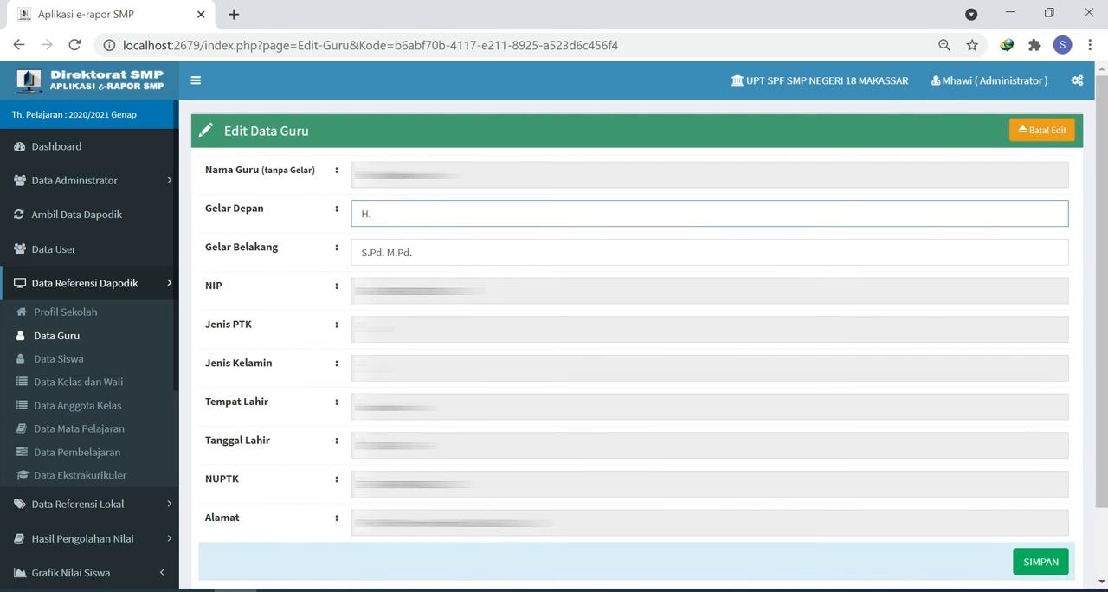
click(386, 252)
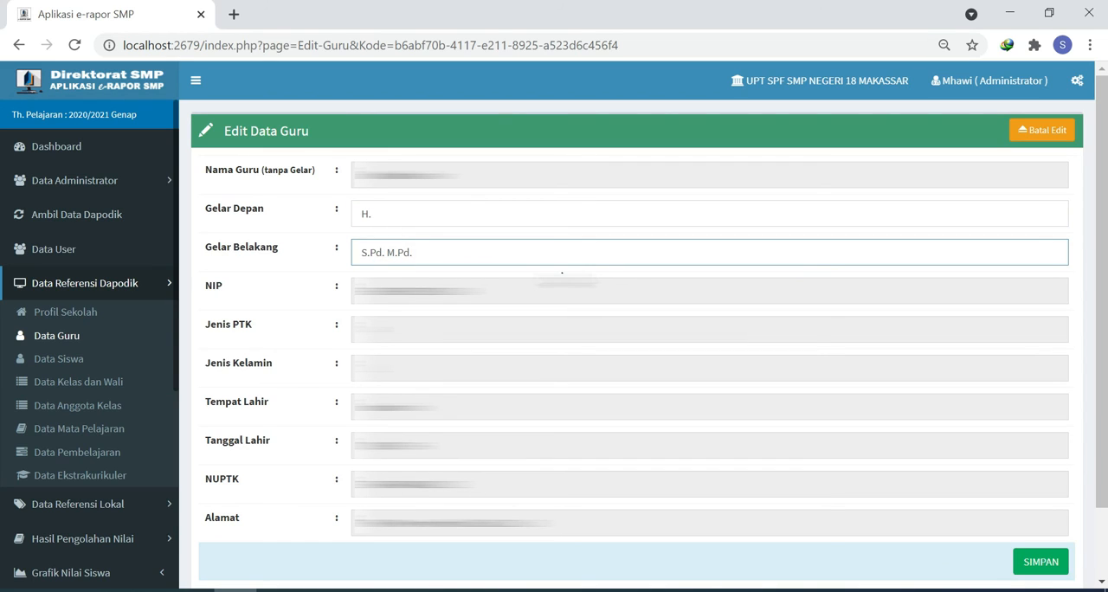
text(,)
click(1039, 562)
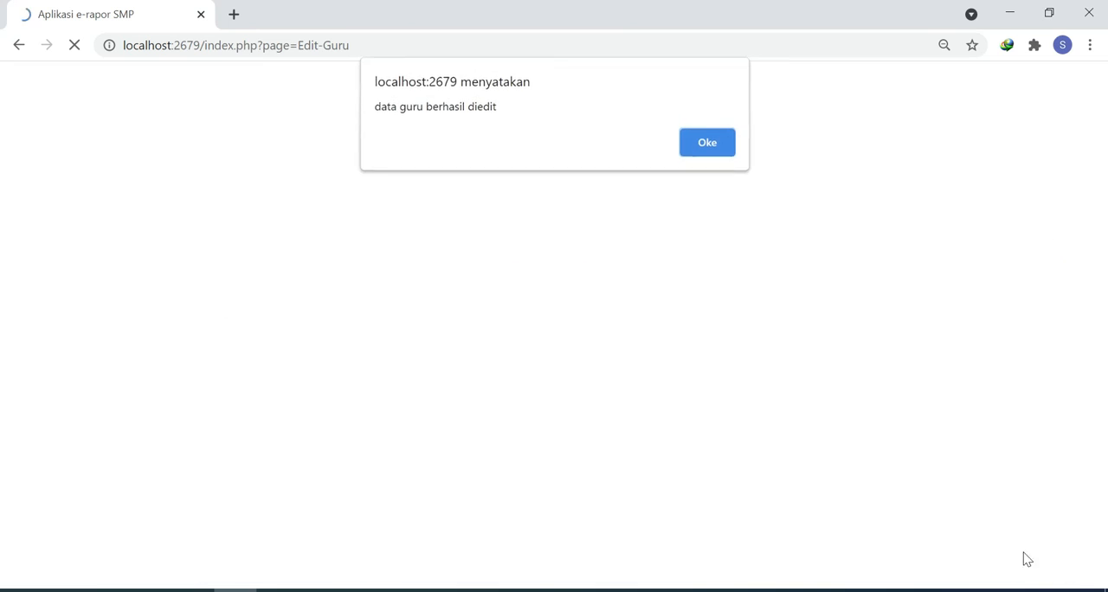
click(725, 145)
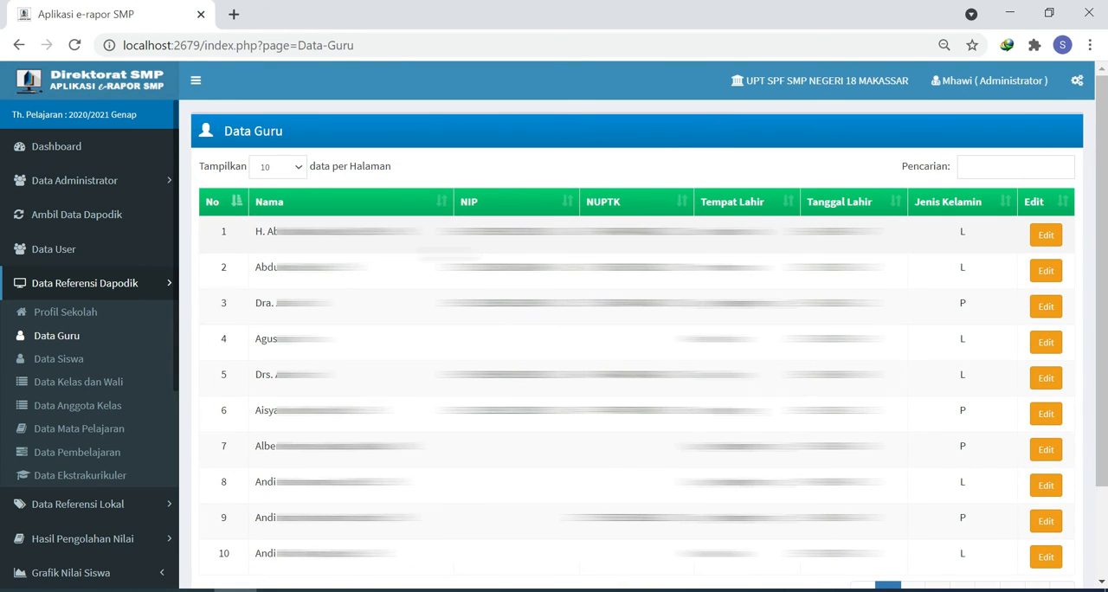
Step: Review the student data and the regular and extracurricular class lists in the Dapodik reference data
click(74, 362)
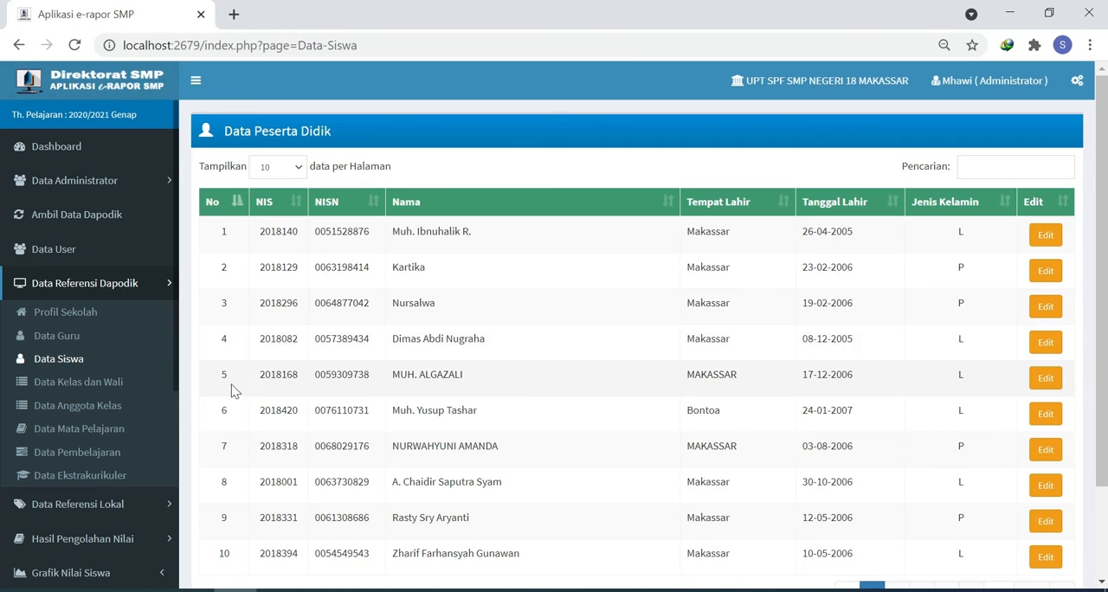
click(99, 384)
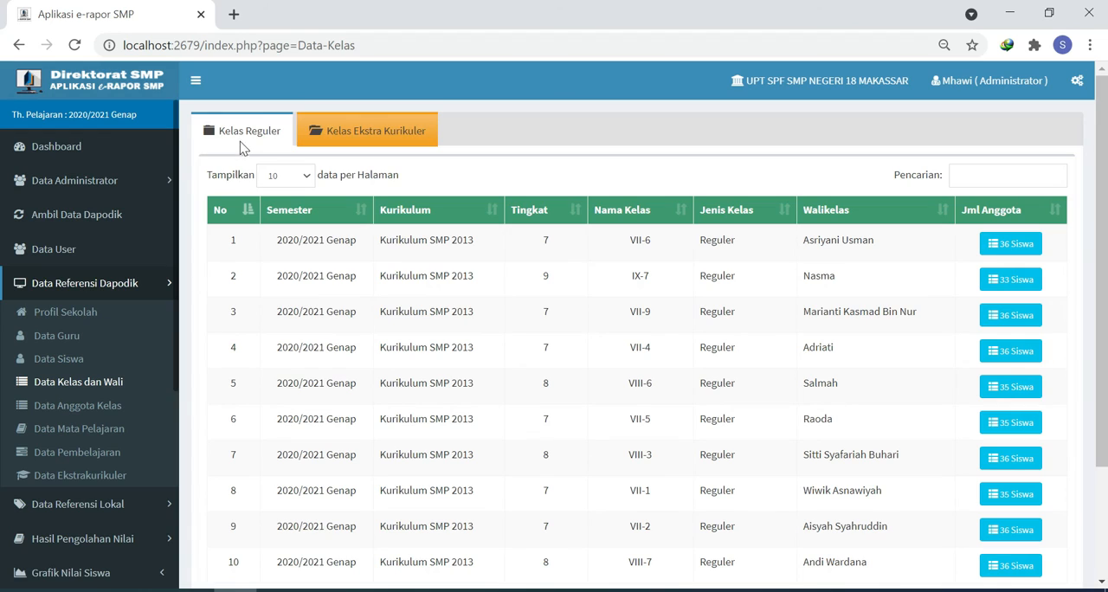
click(356, 139)
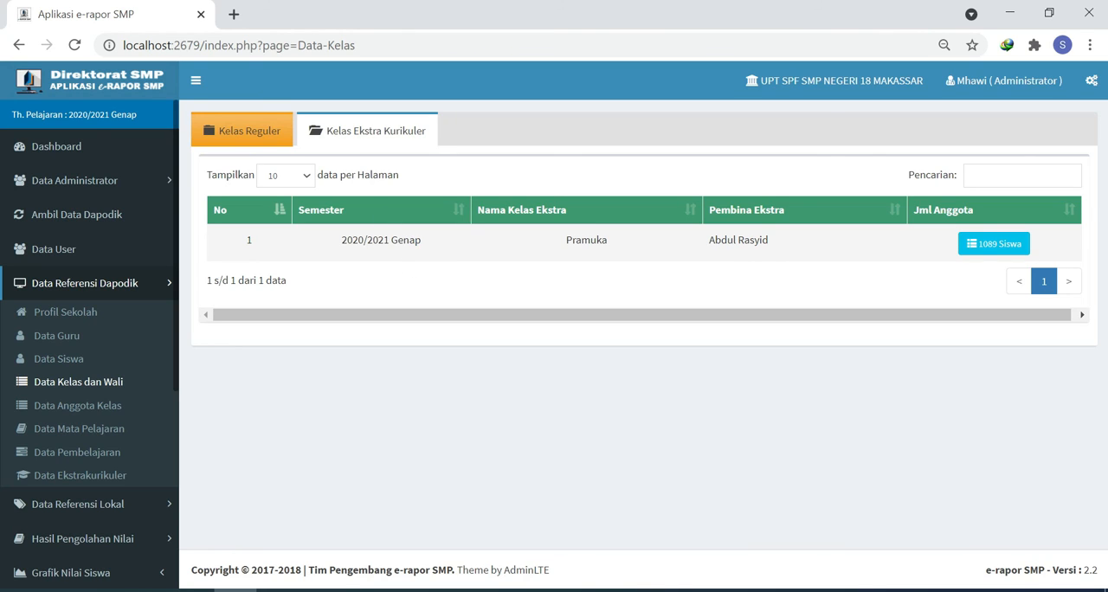
Step: Switch to the Dapodik application in a new browser tab and check the extracurricular groups under Rombongan Belajar
click(234, 15)
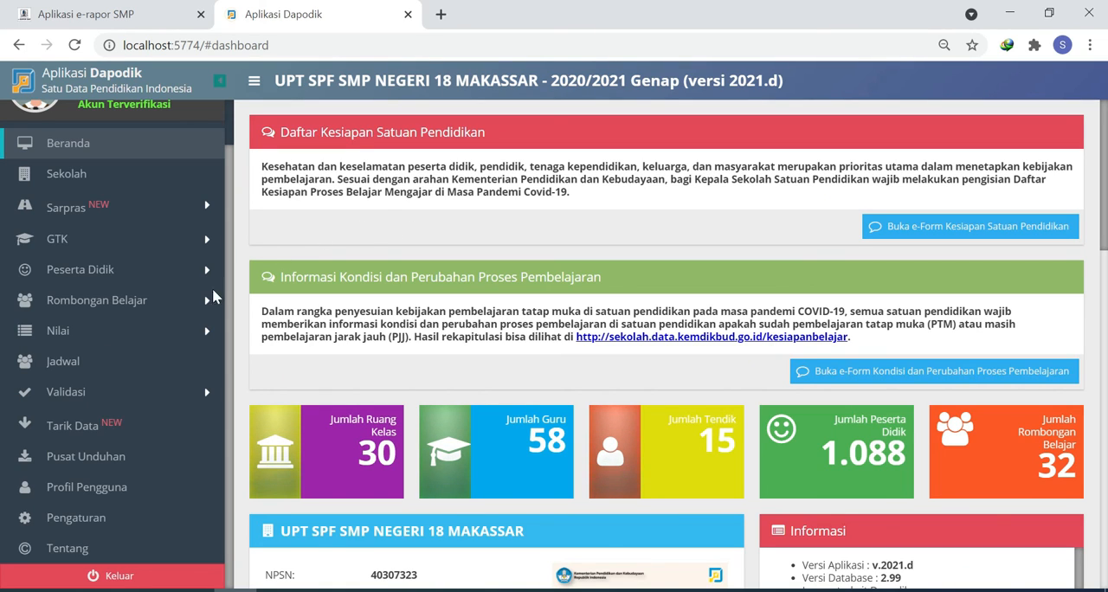
click(119, 305)
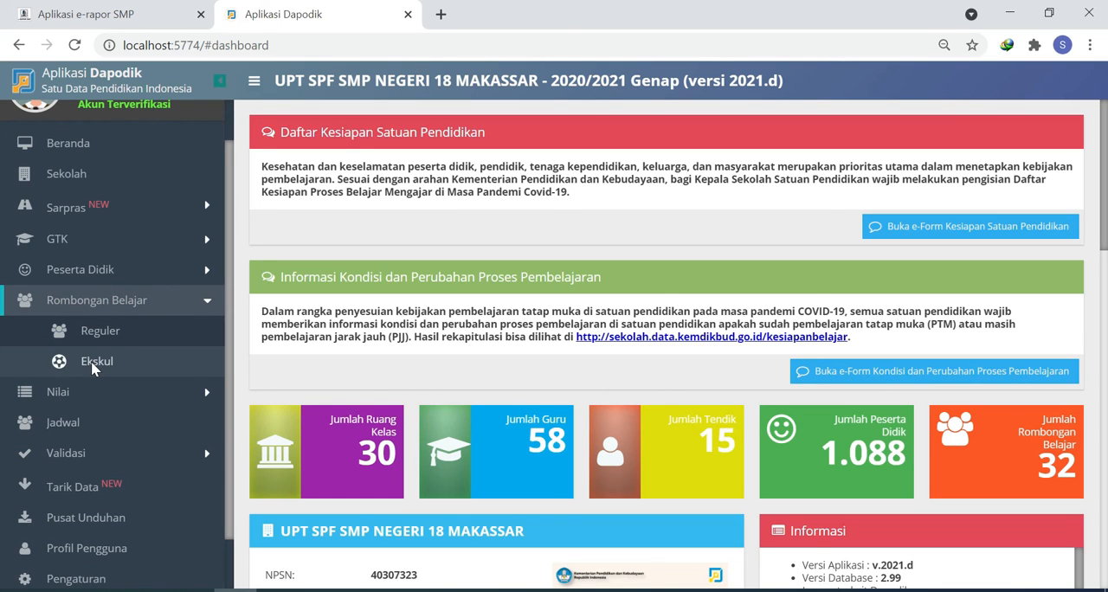
click(92, 364)
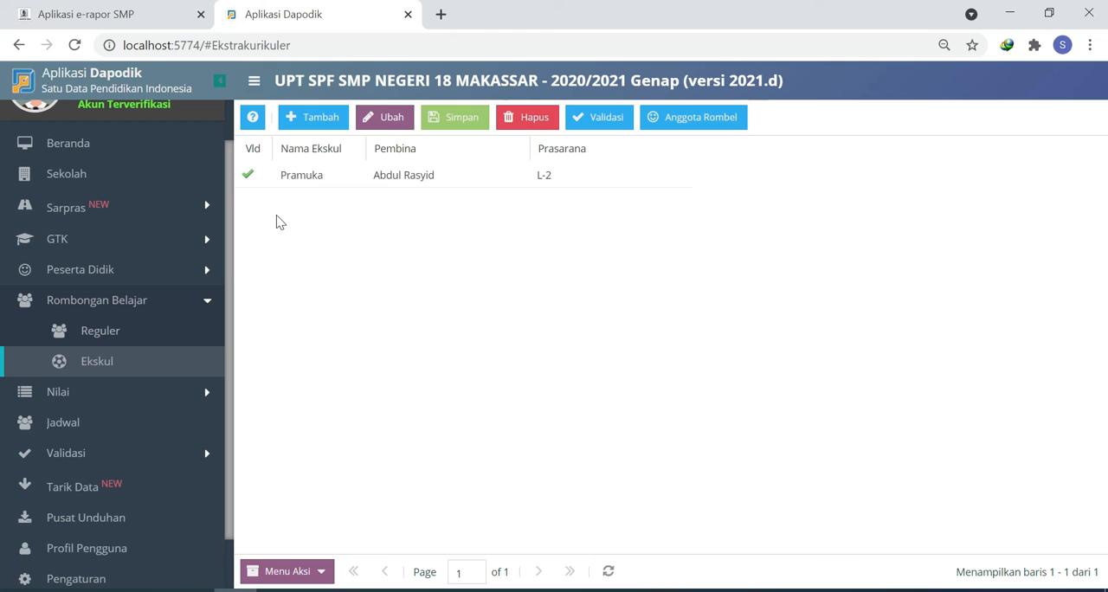
Step: Check the Ekstrakurikuler records in the school's Data Rinci Sekolah
click(75, 175)
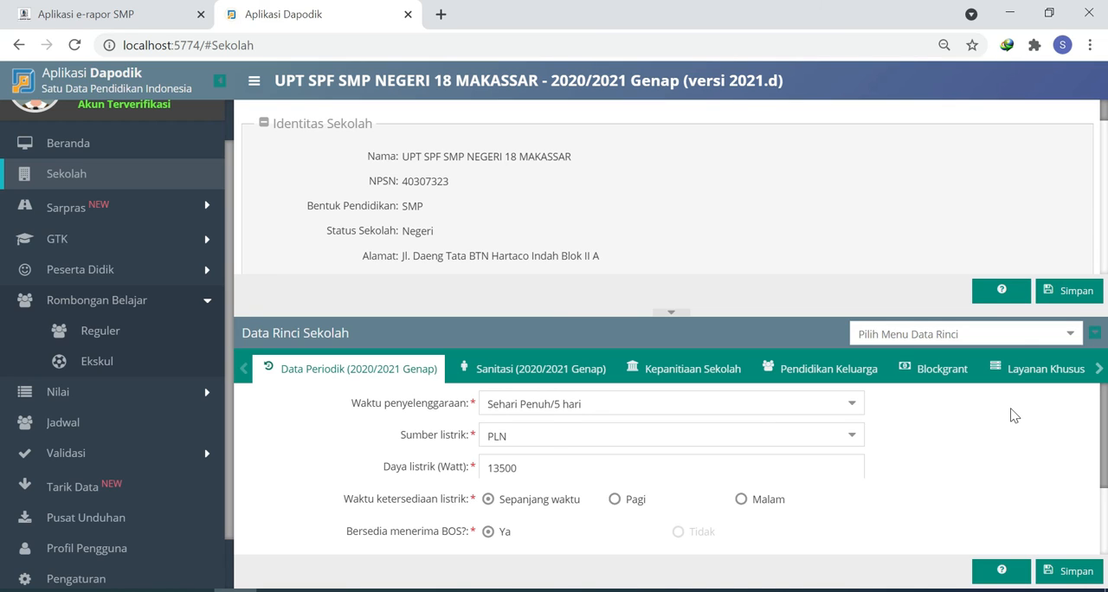
click(1100, 371)
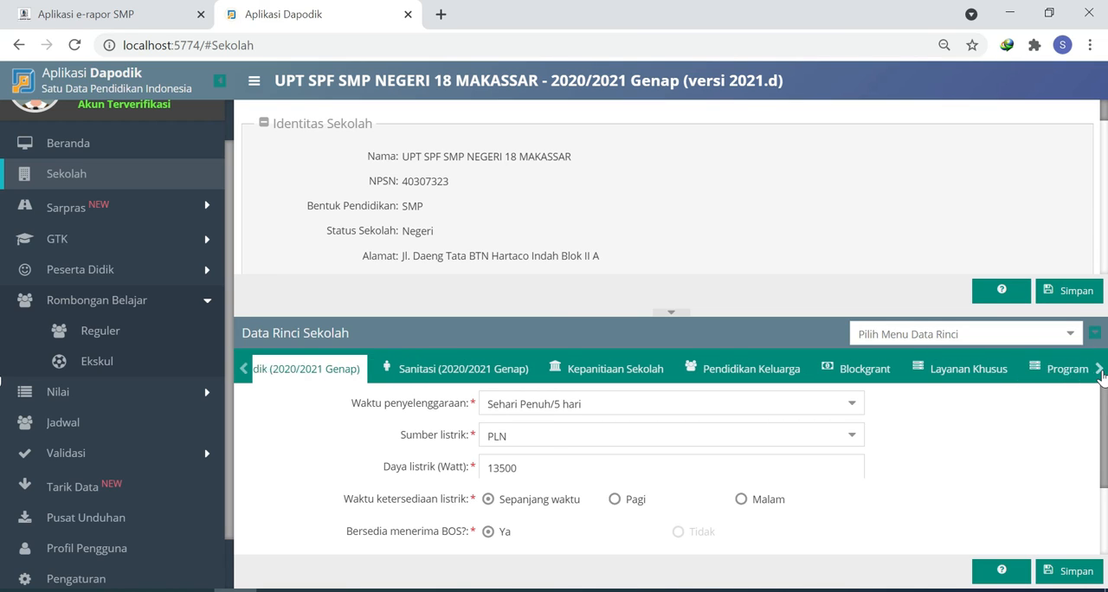
click(1100, 371)
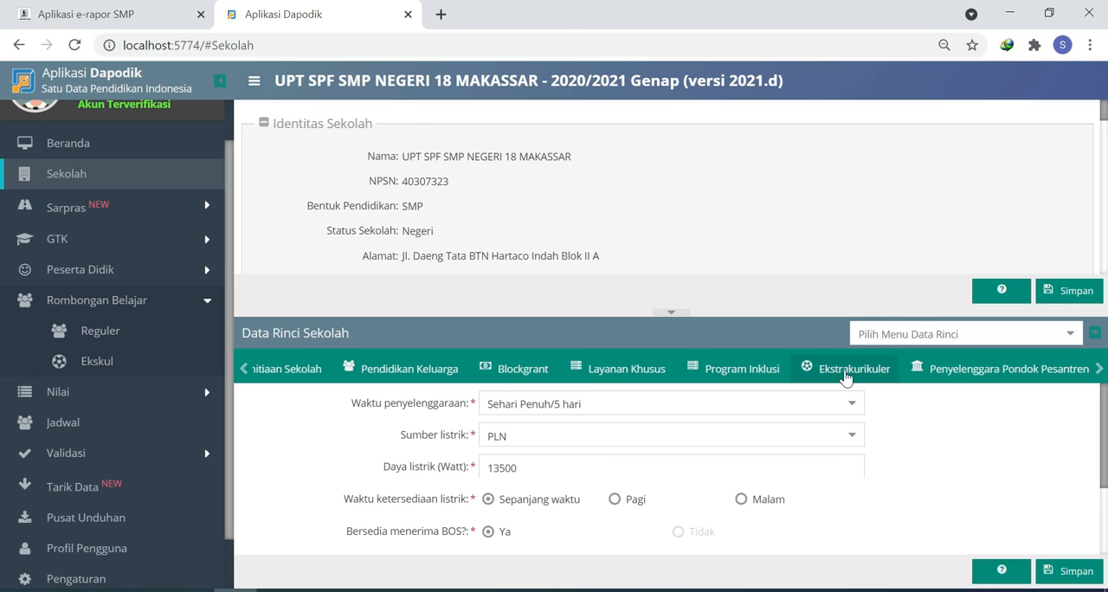
click(847, 372)
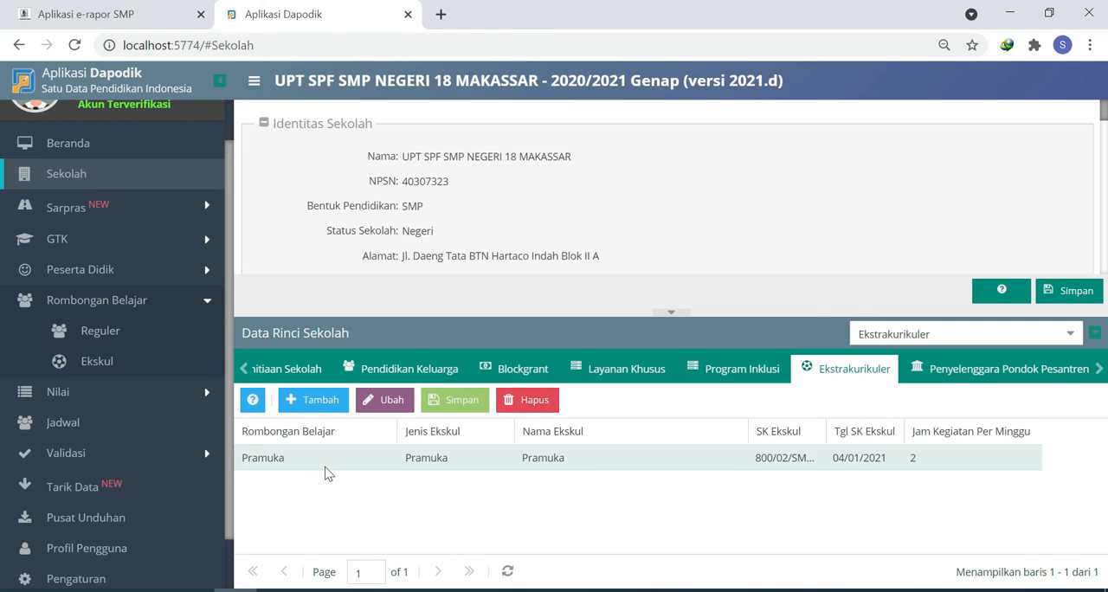
Step: Return to e-Rapor SMP, search Data Anggota Kelas by part of the student's name, and delete that student's class IX-9 membership record
key(ctrl+shift+Tab)
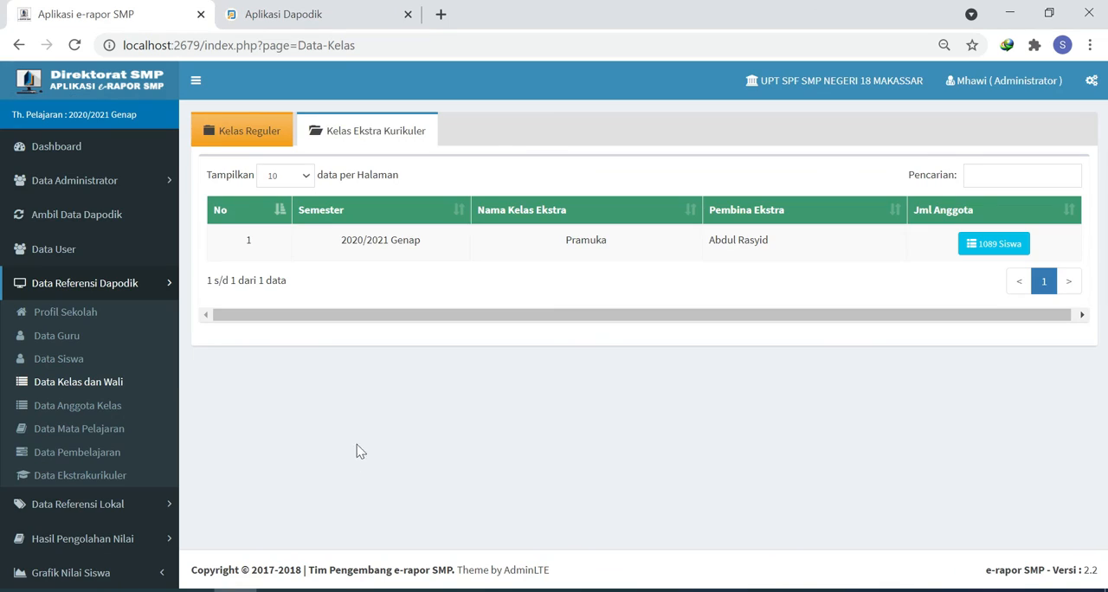
click(100, 414)
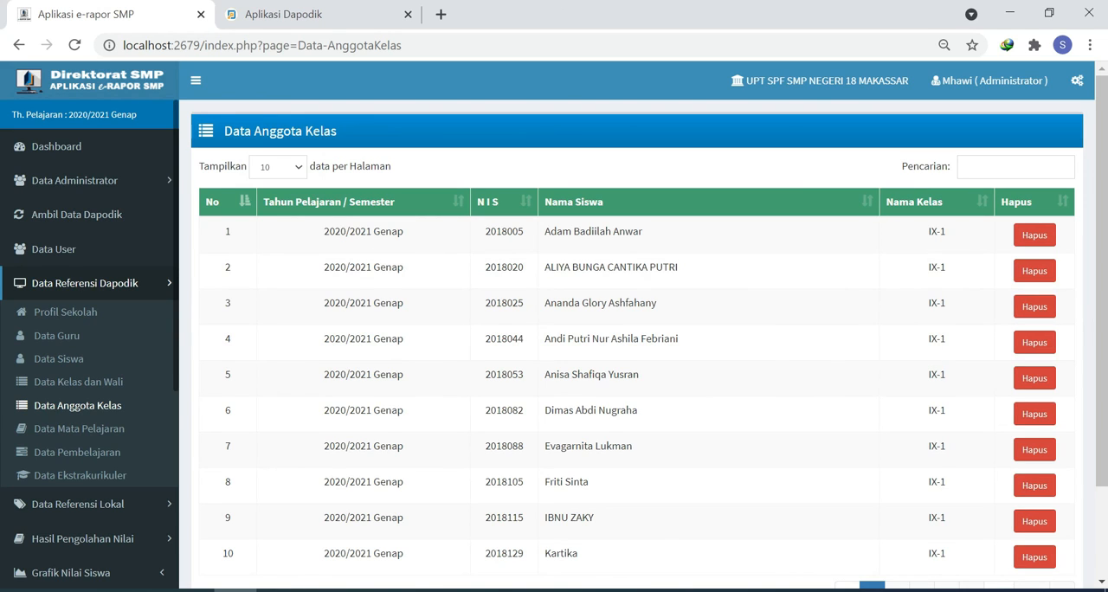
click(1015, 167)
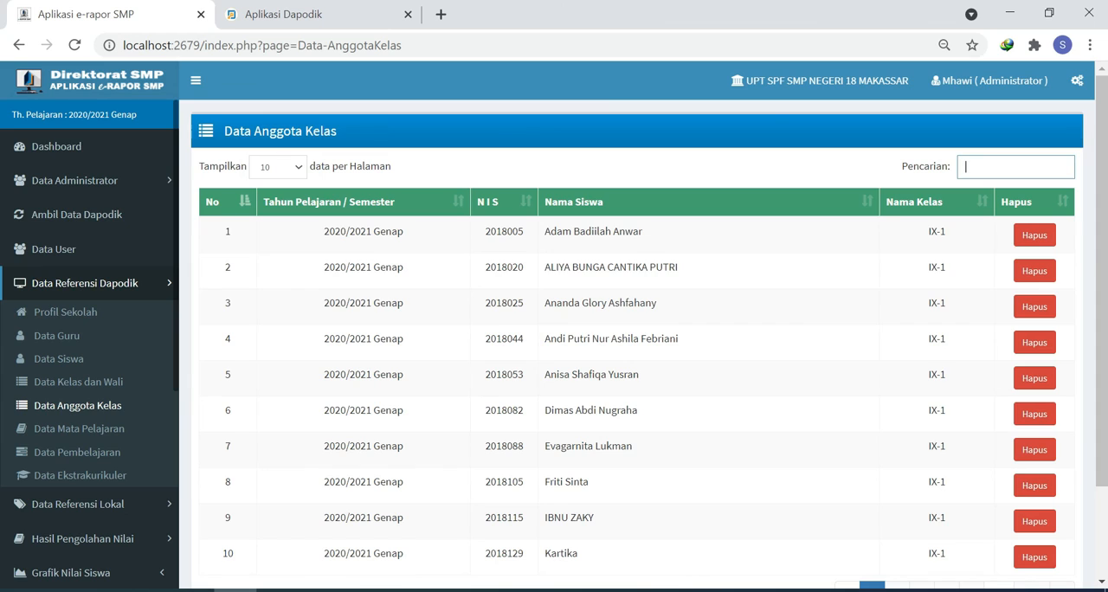
text(dzak)
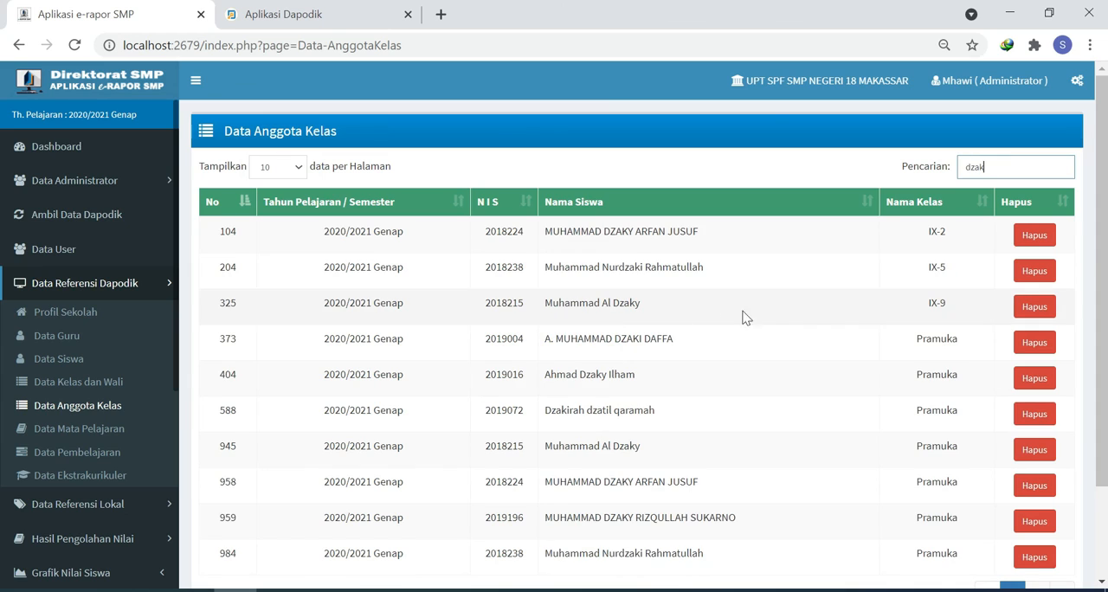
click(1033, 312)
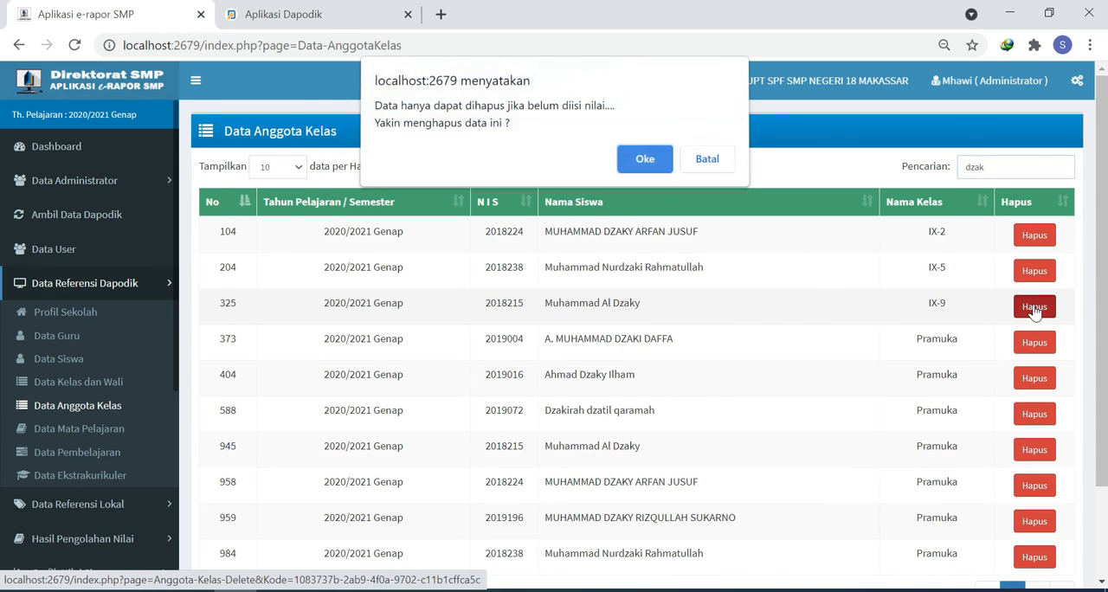
click(645, 165)
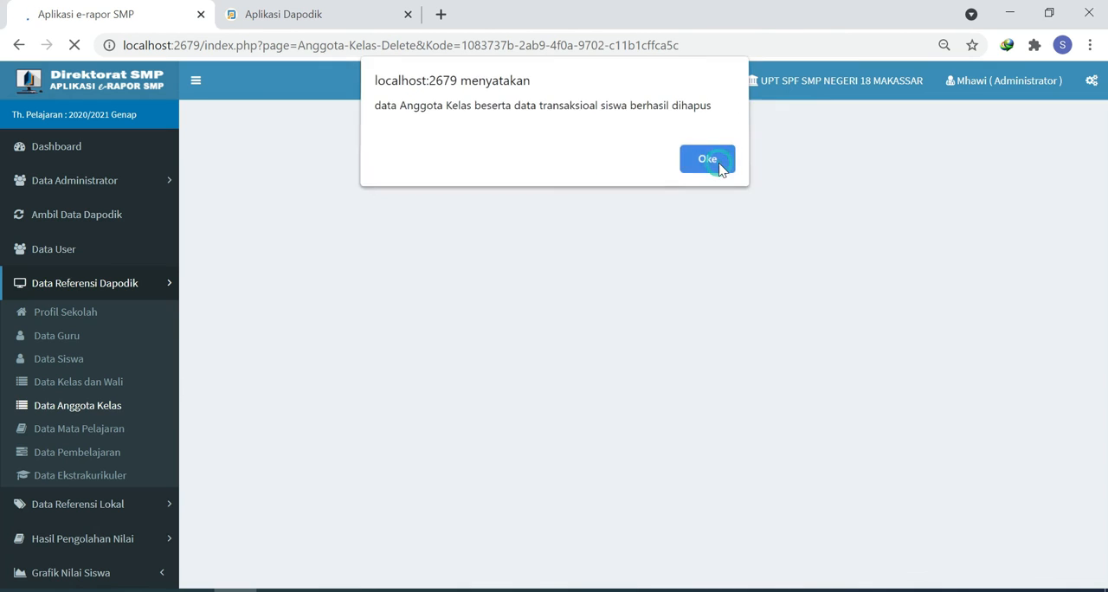
click(717, 162)
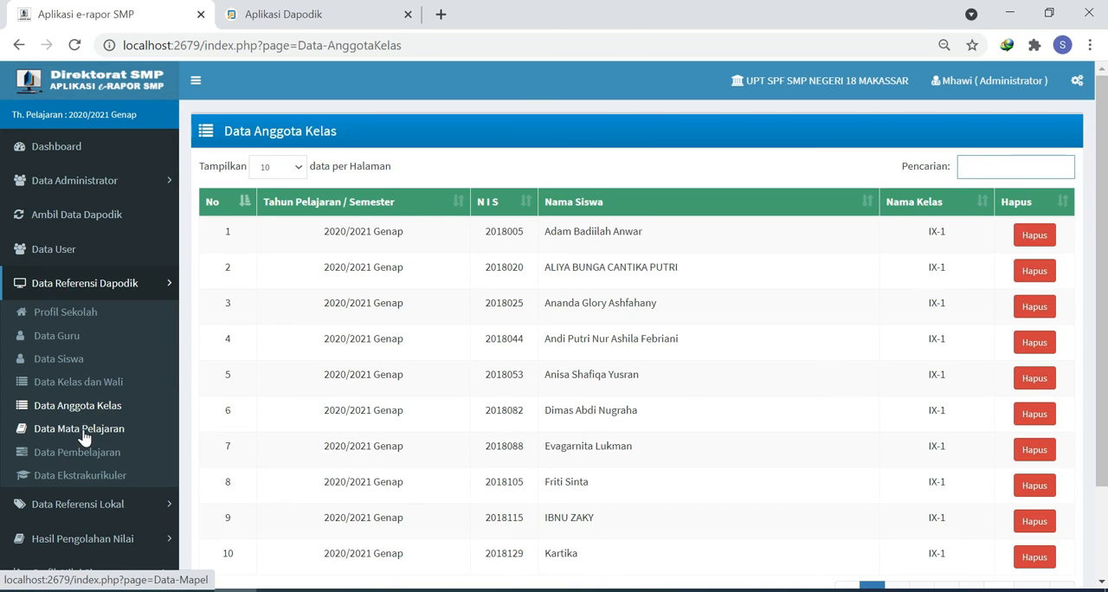
Step: Edit the abbreviations in Data Mata Pelajaran, entering BIN, BING, BK, IPA and IPS for the first five subjects
click(84, 433)
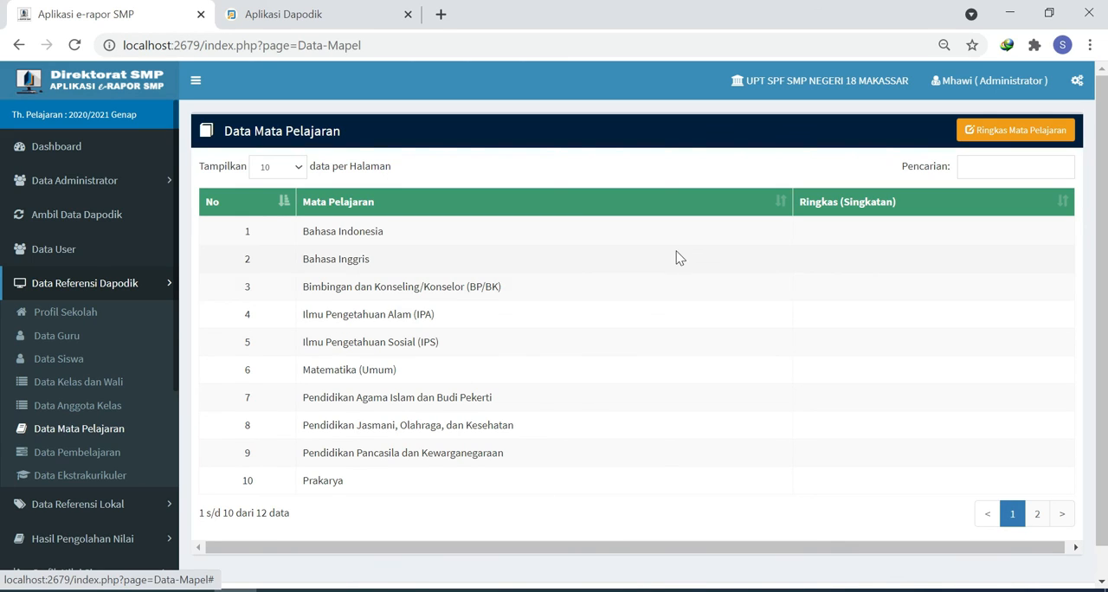
click(1013, 132)
click(812, 197)
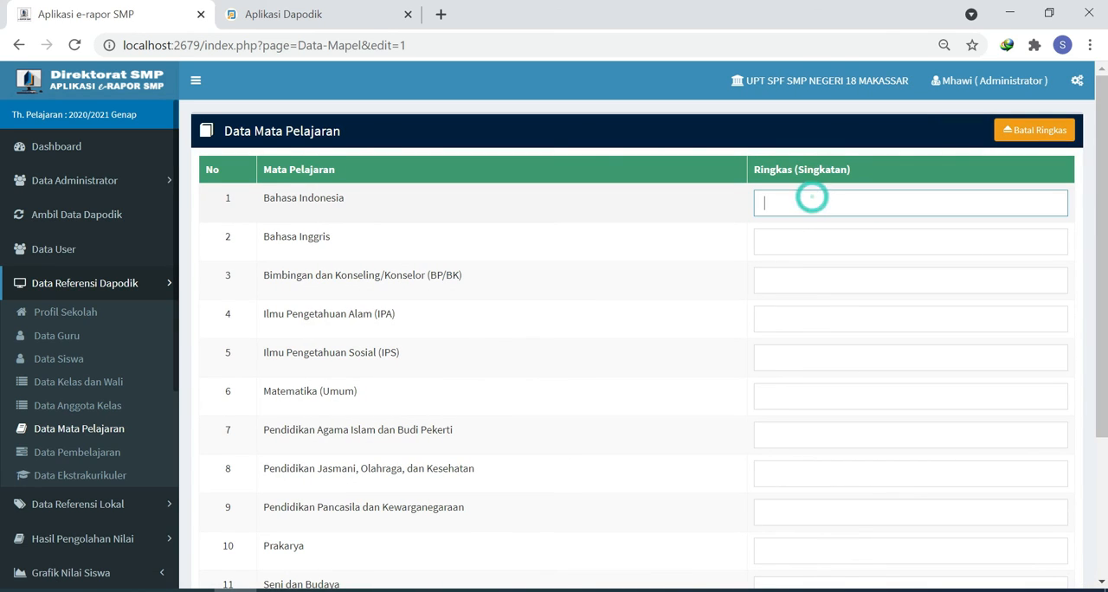
text(BIN)
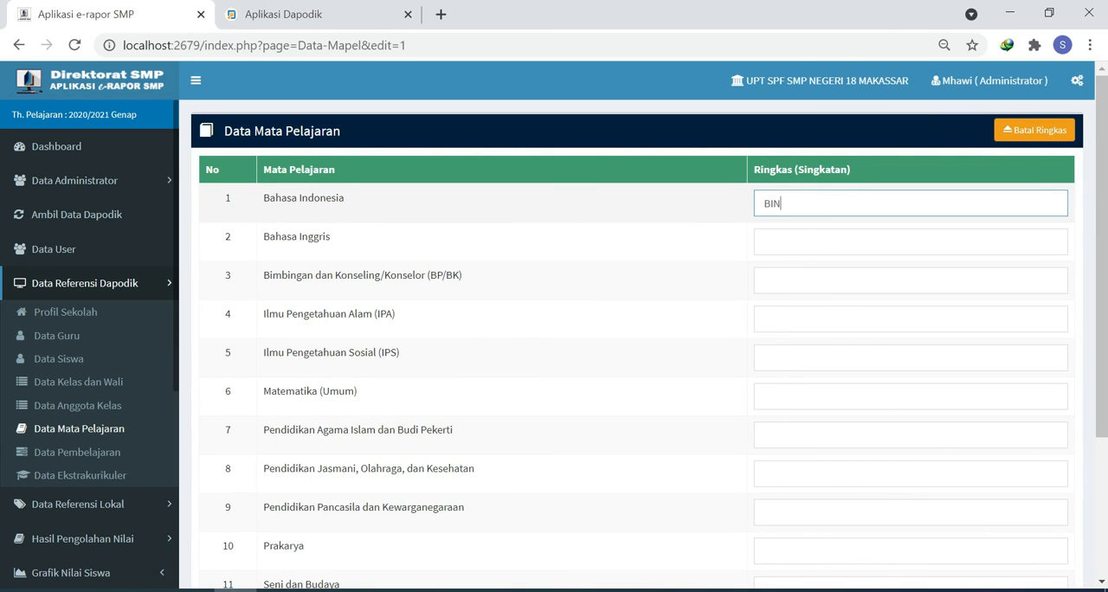
click(866, 242)
text(BING)
click(773, 277)
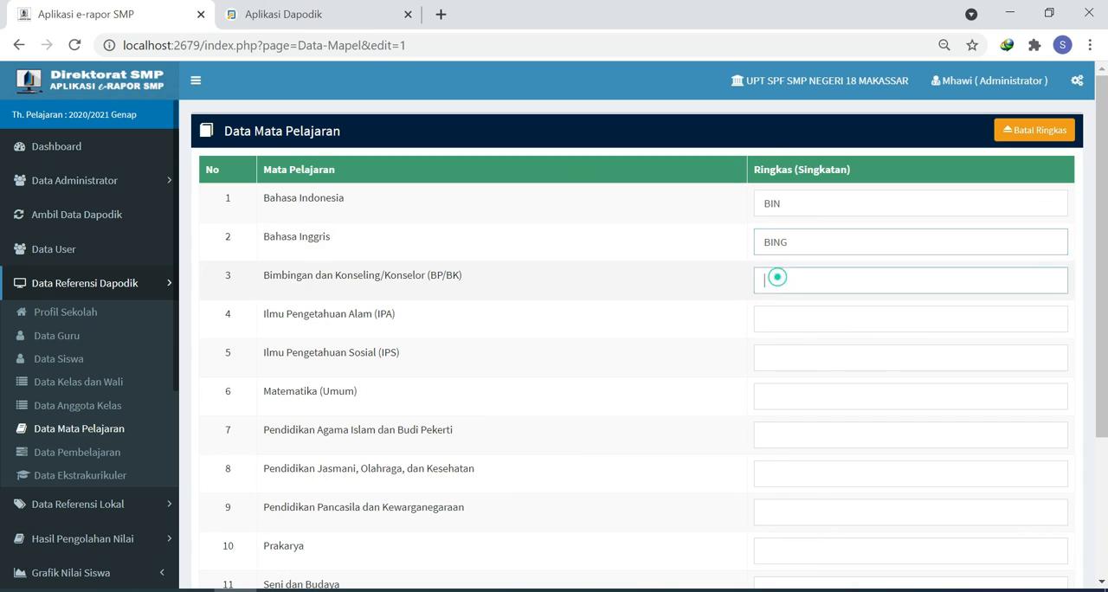
text(BK	IPA	IPS)
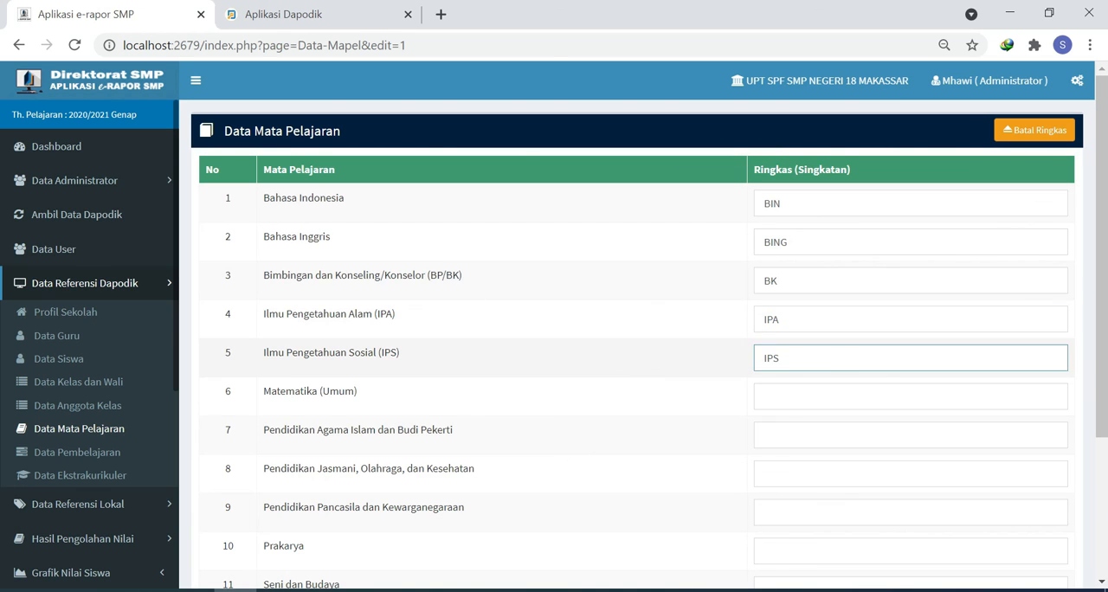
text(	MTK	PAI)
Step: Enter the abbreviations MTK for Matematika, PAIBD for Pendidikan Agama Islam, PJOK for Pendidikan Jasmani and PPKn for Pendidikan Pancasila
scroll(649, 347, down, 1)
text(PJOK)
key(shift+Tab)
text(BD		PPKn)
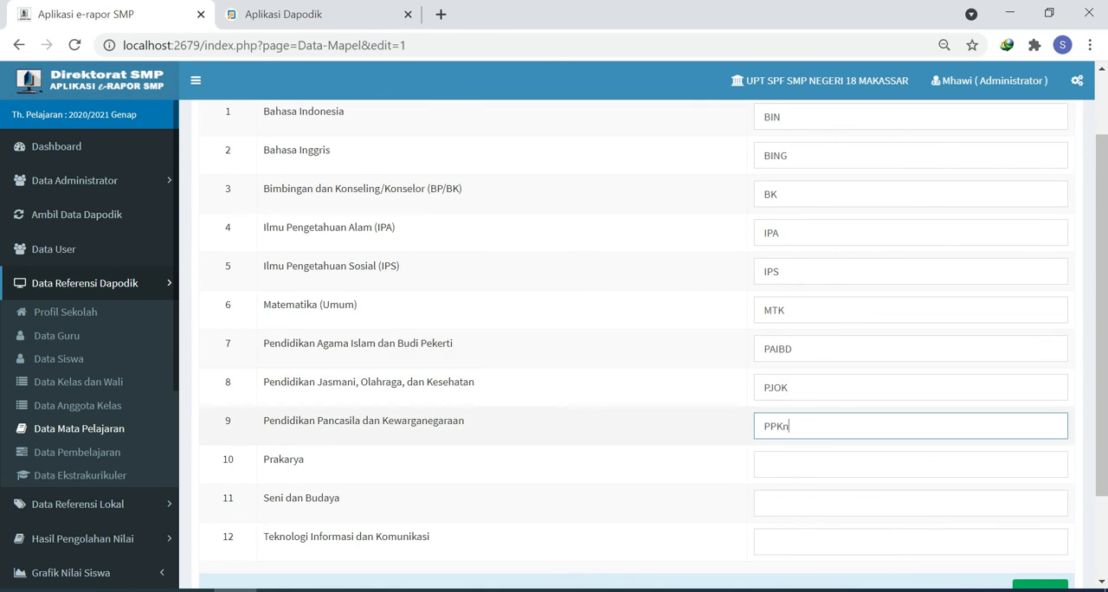
Step: Enter PKY for Prakarya, SBD for Seni dan Budaya and TIK for Teknologi Informasi dan Komunikasi, and save the subject abbreviations
scroll(858, 421, down, 1)
text(PKY)
click(858, 421)
text(SBD	TIK)
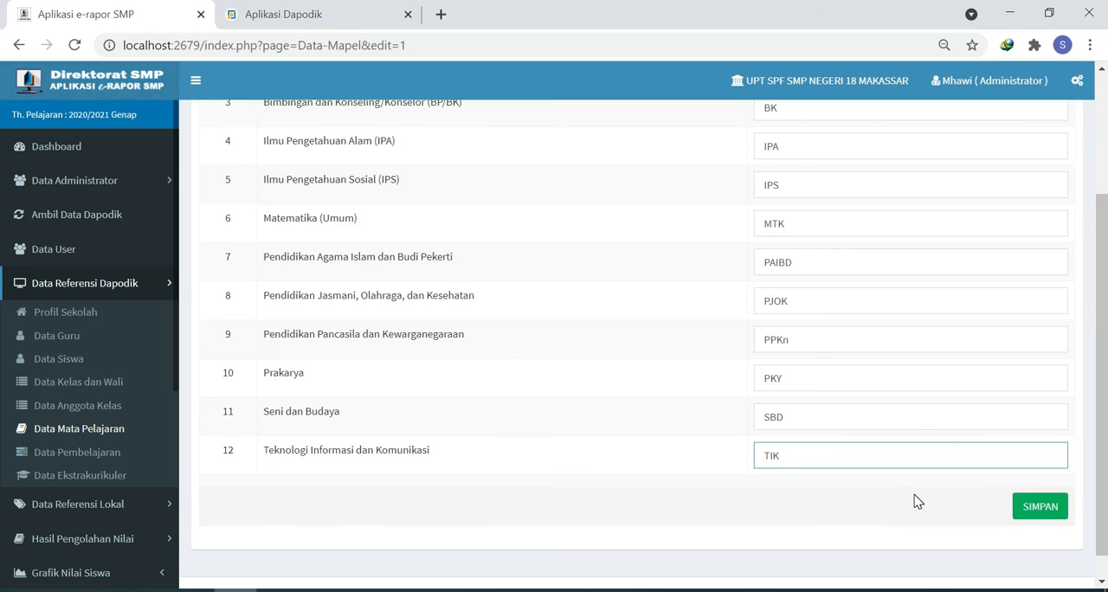
click(1040, 513)
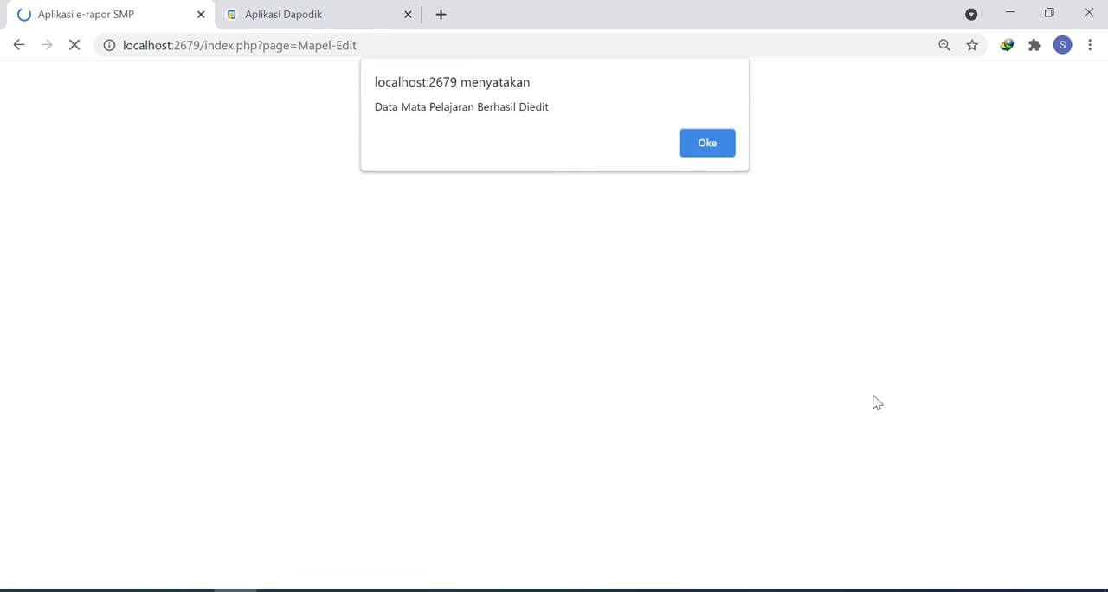
click(710, 141)
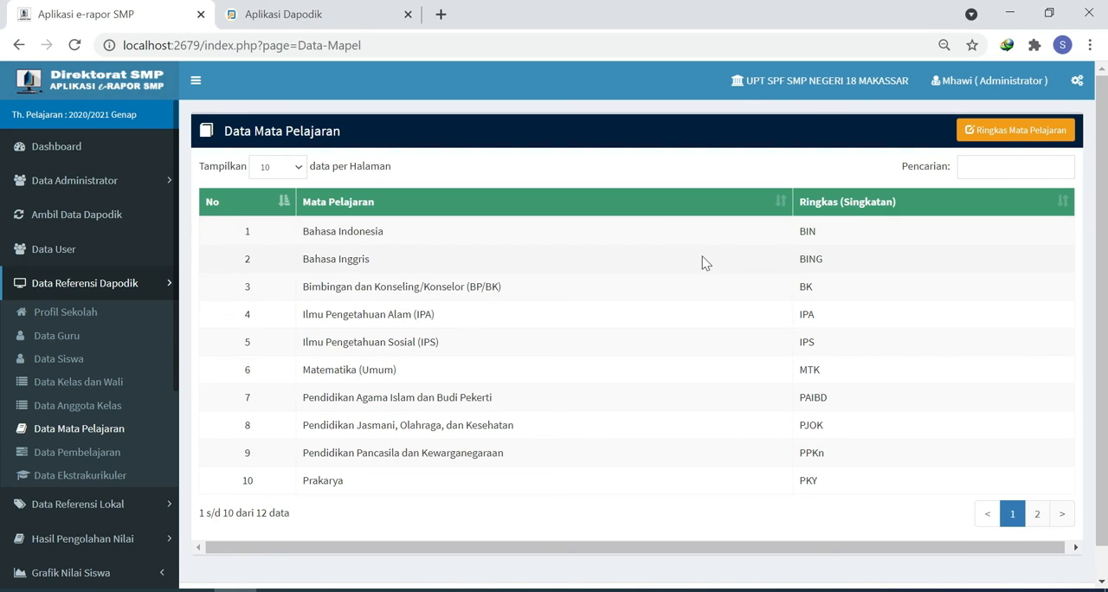
Step: Review the teaching assignments in Data Pembelajaran and the activity list in Data Ekstrakurikuler
click(103, 453)
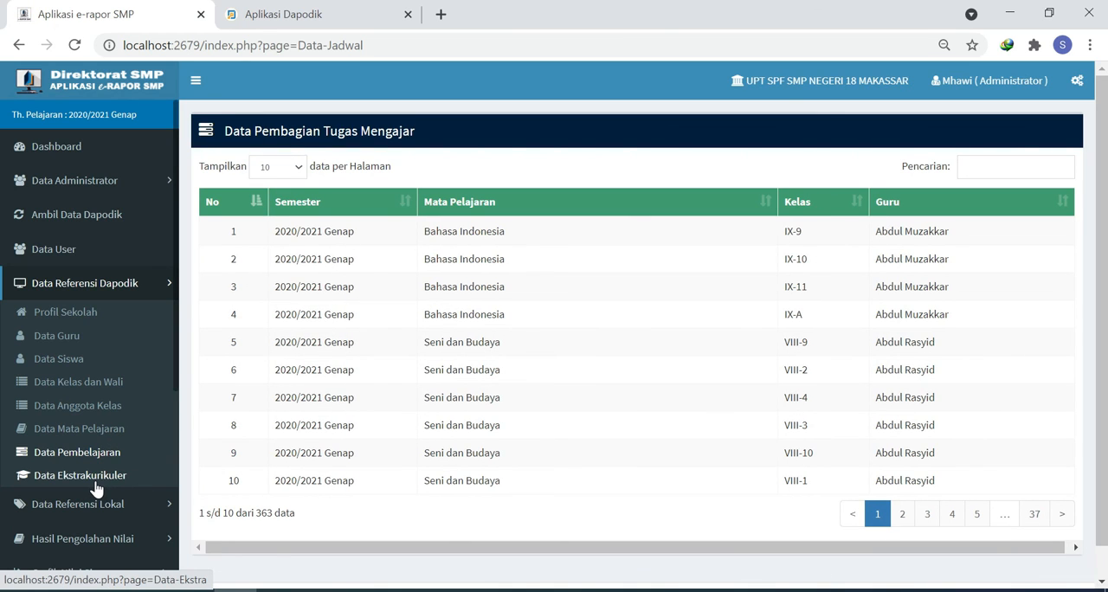
click(96, 487)
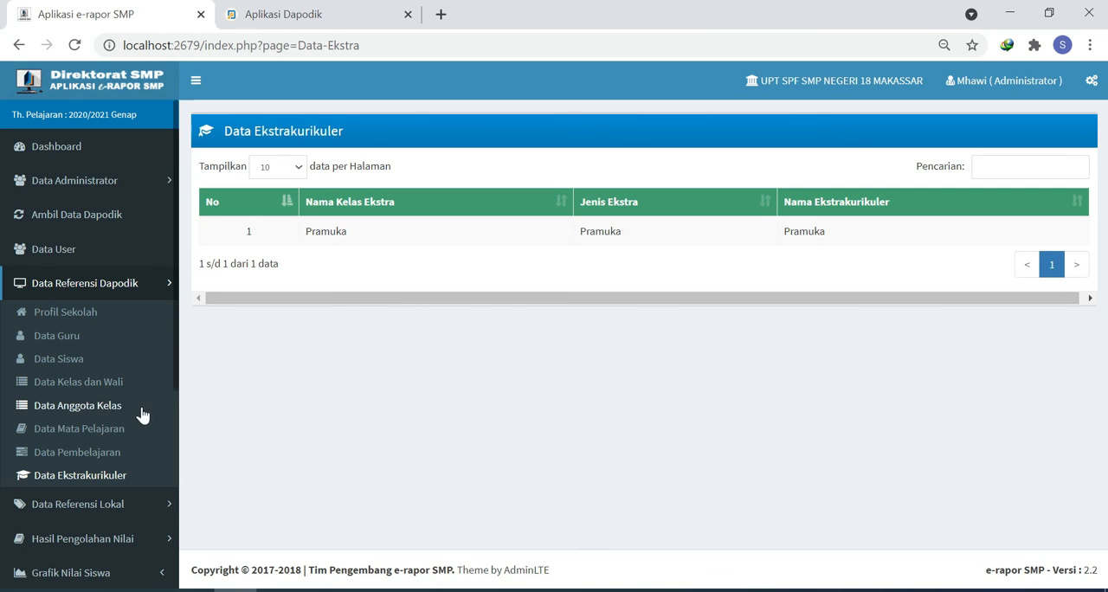